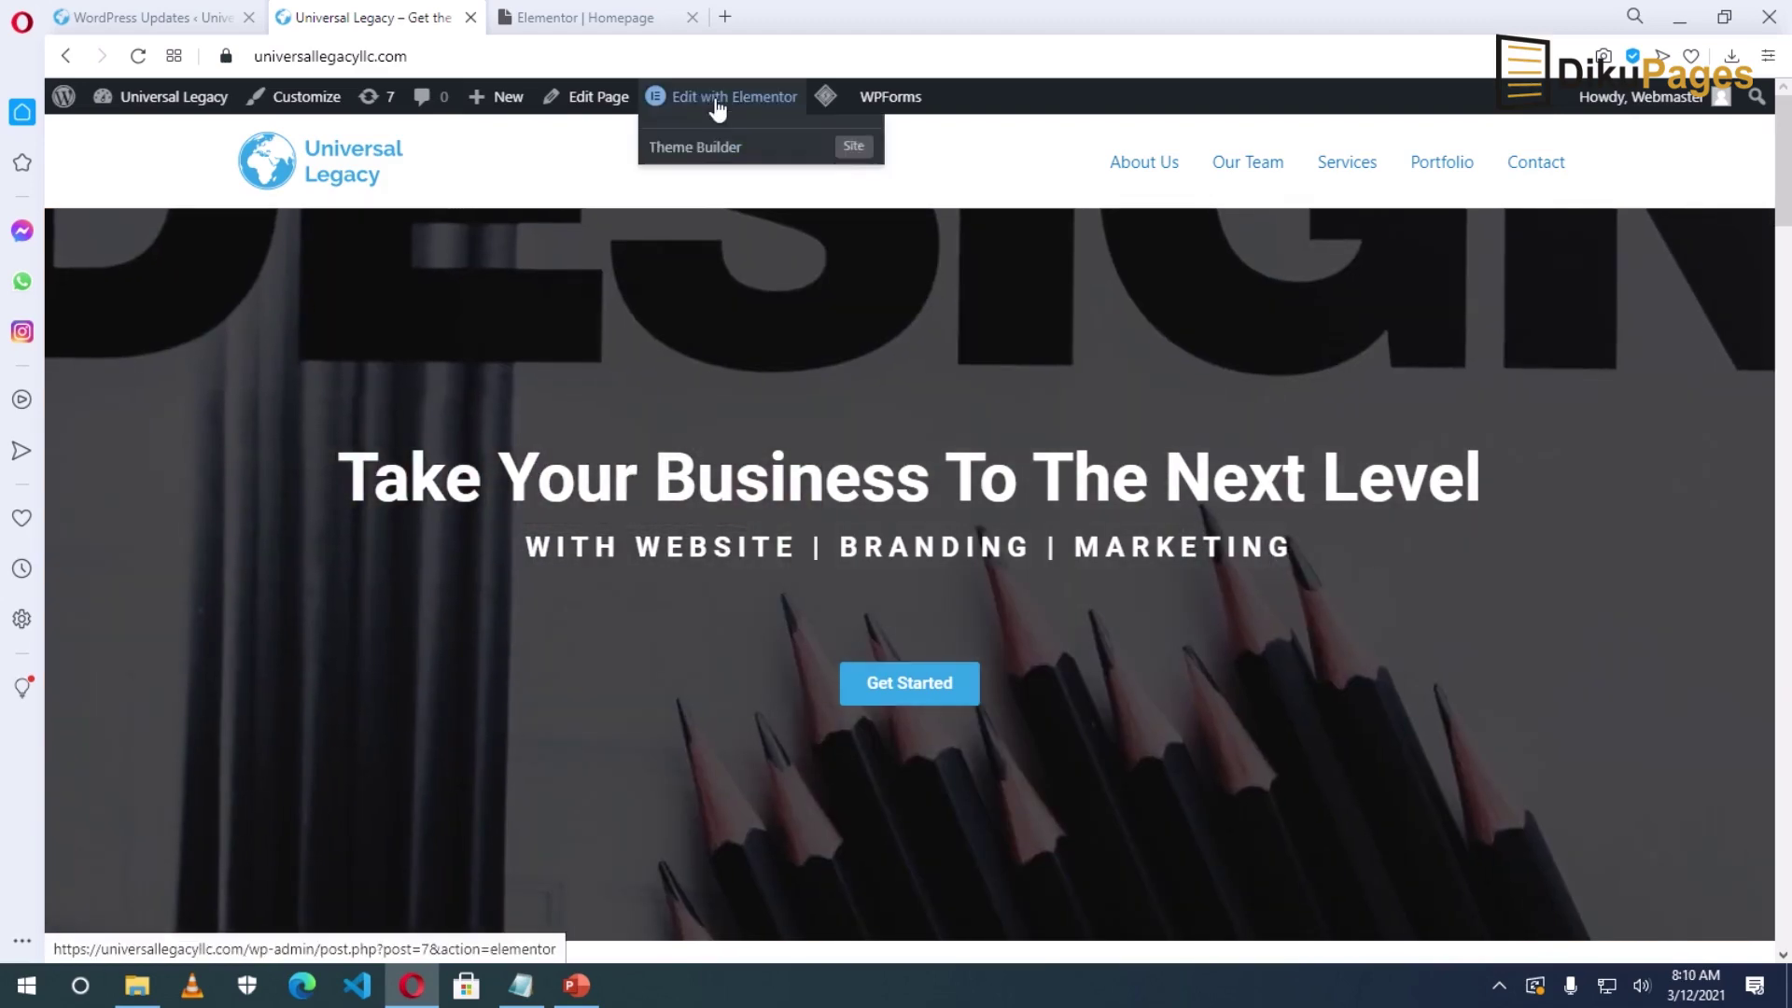
# Open the homepage in the Elementor editor and switch the preview to mobile width
pyautogui.click(714, 98)
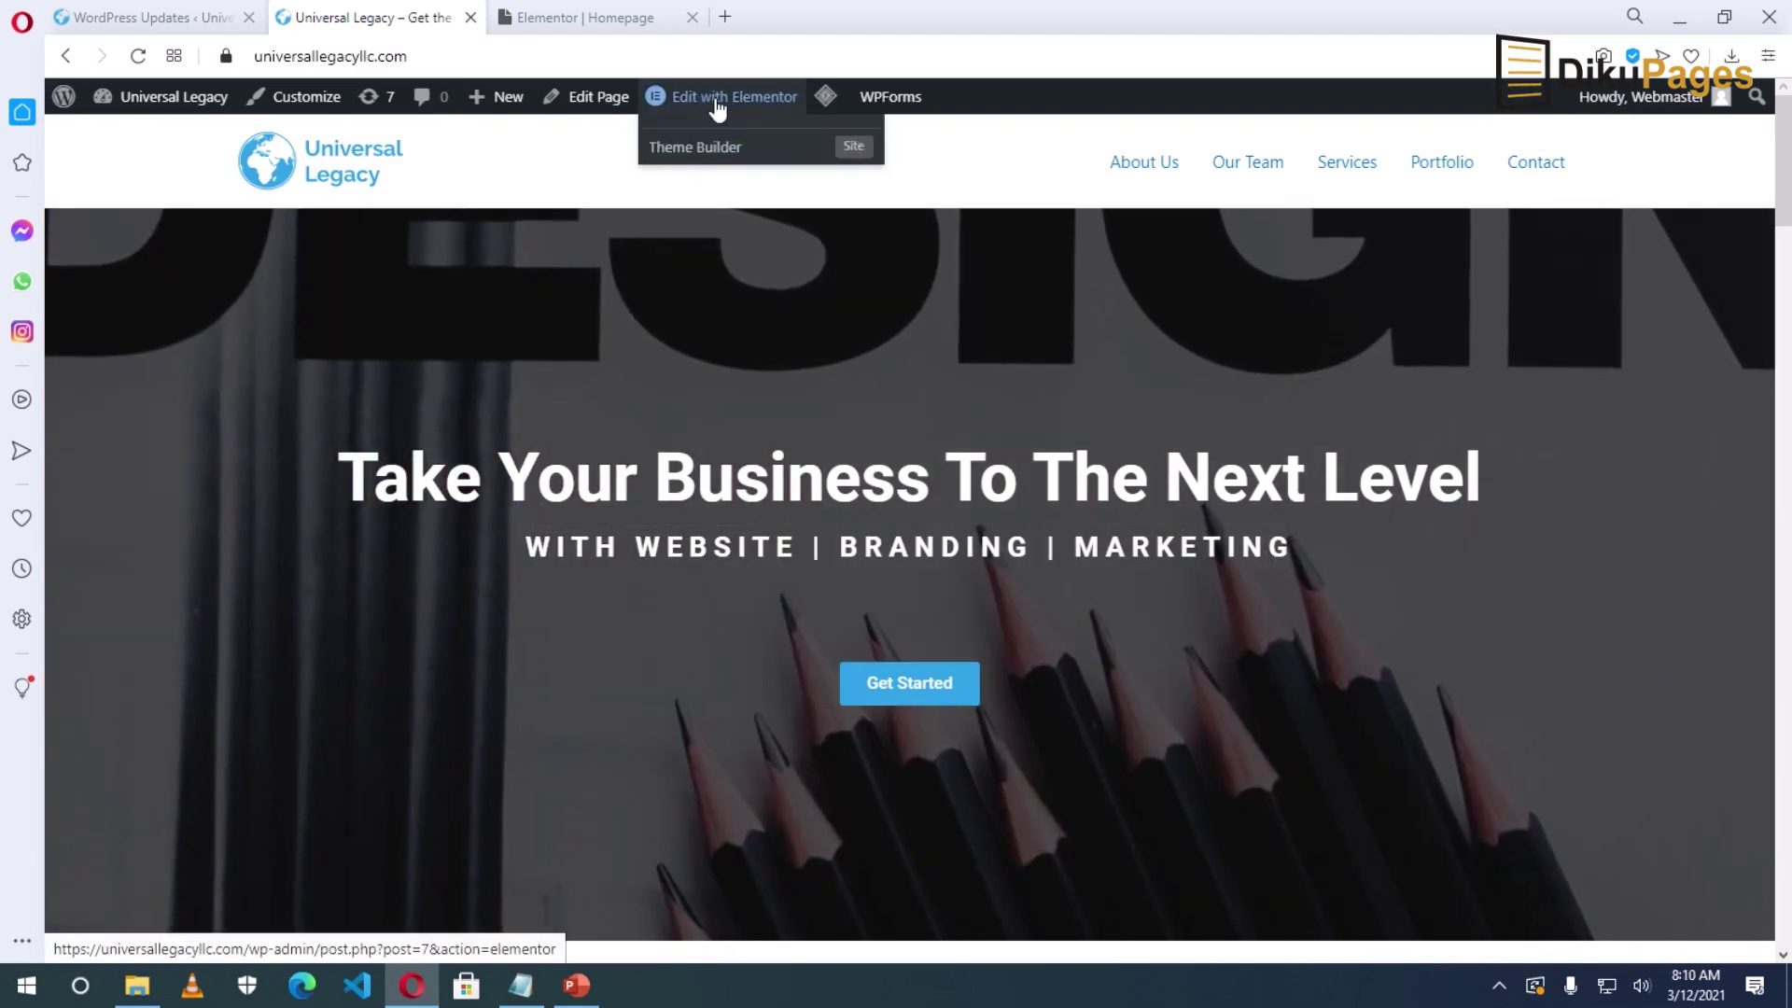
pyautogui.hotkey('ctrl', 'w')
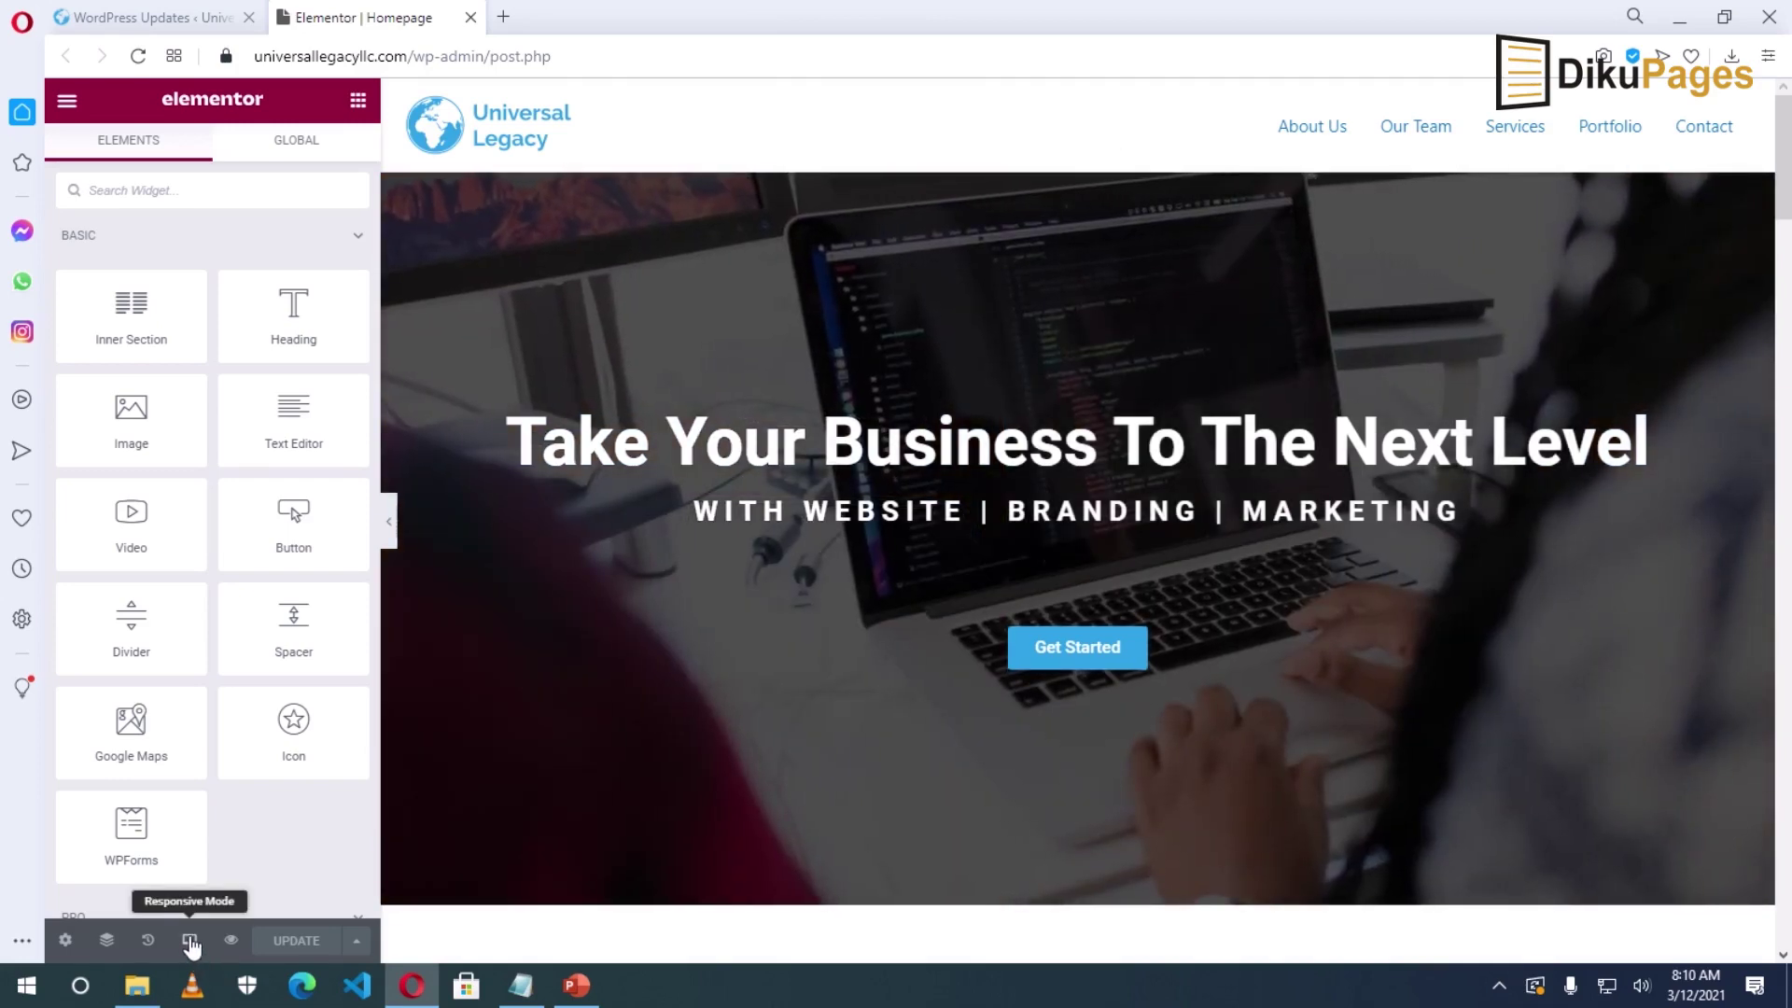
pyautogui.click(191, 942)
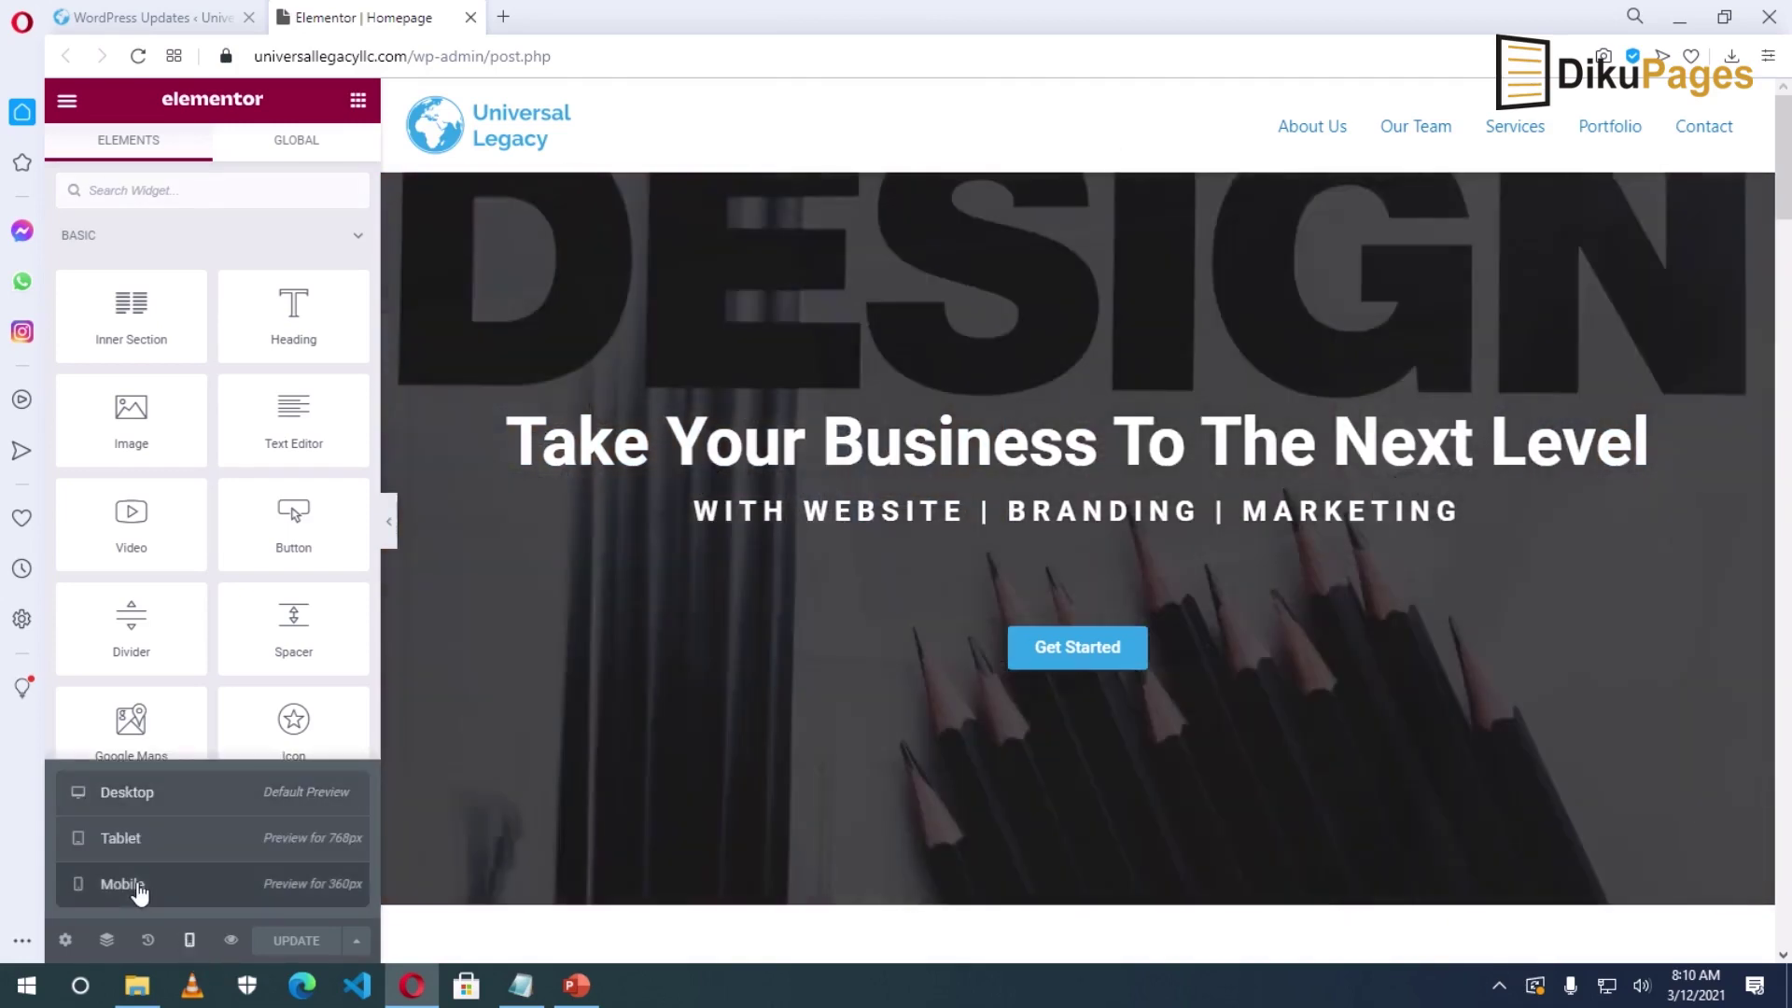
pyautogui.click(138, 891)
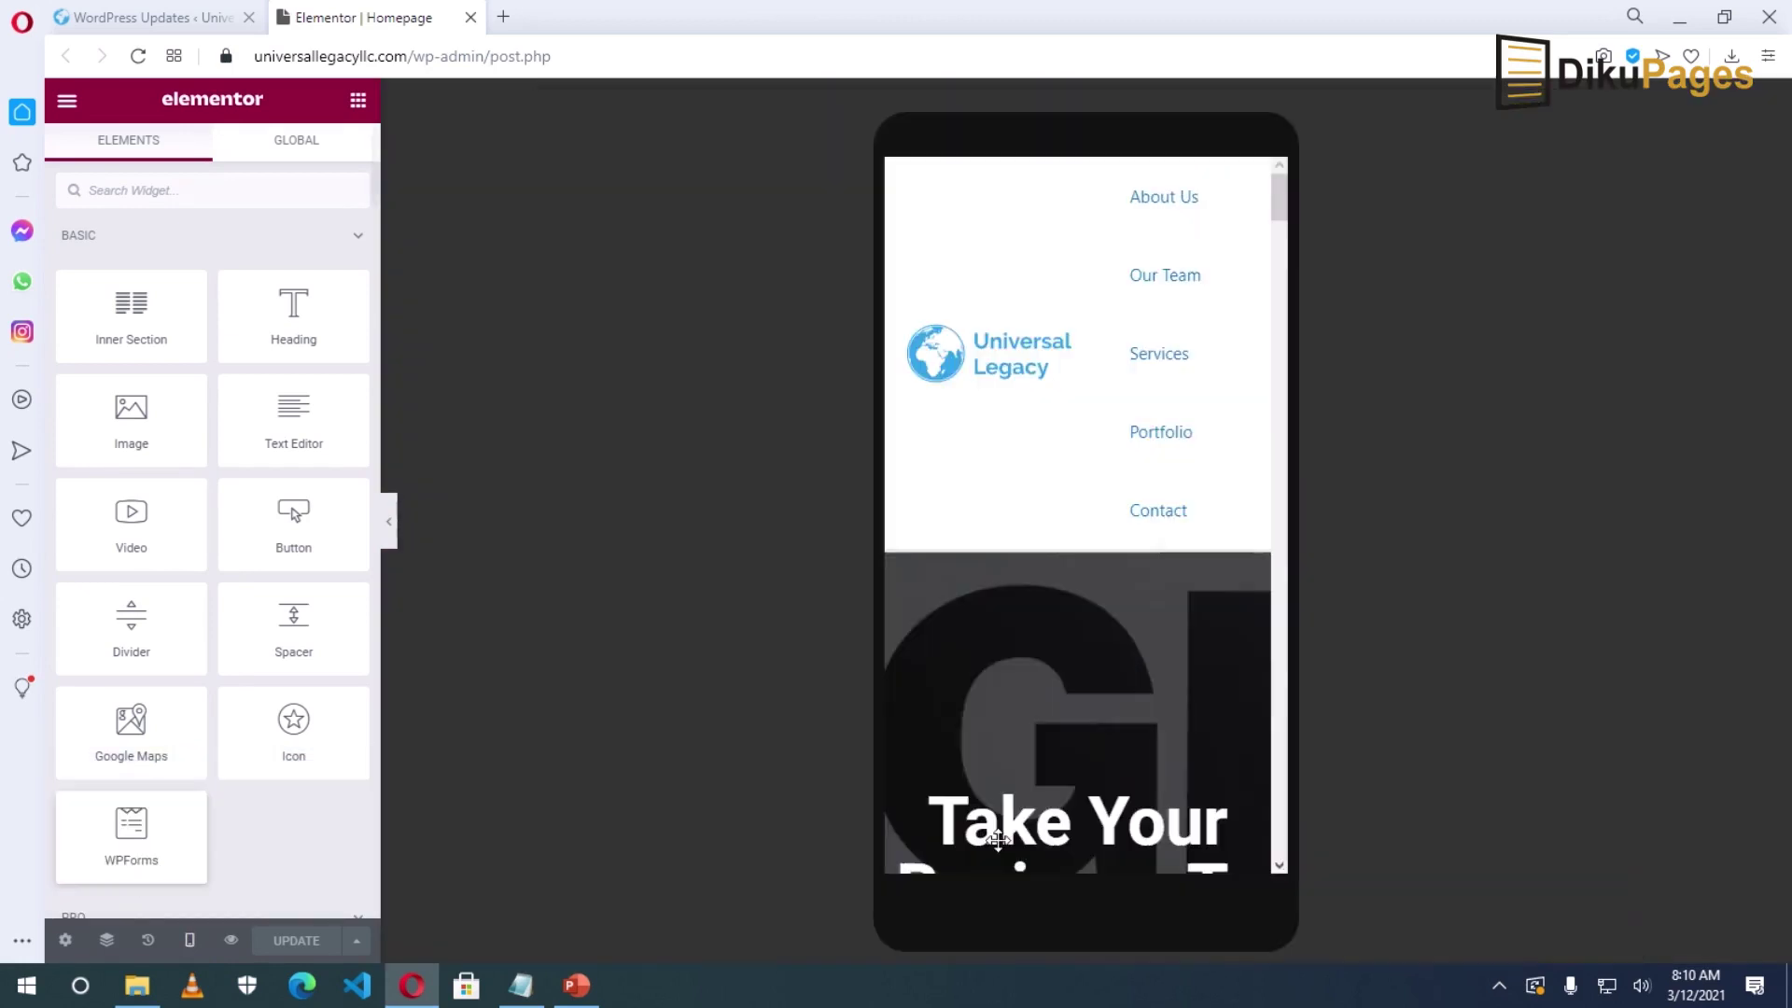
# Review the whole mobile page, then return to the top and select the hero heading
pyautogui.scroll(-4, 1027, 812)
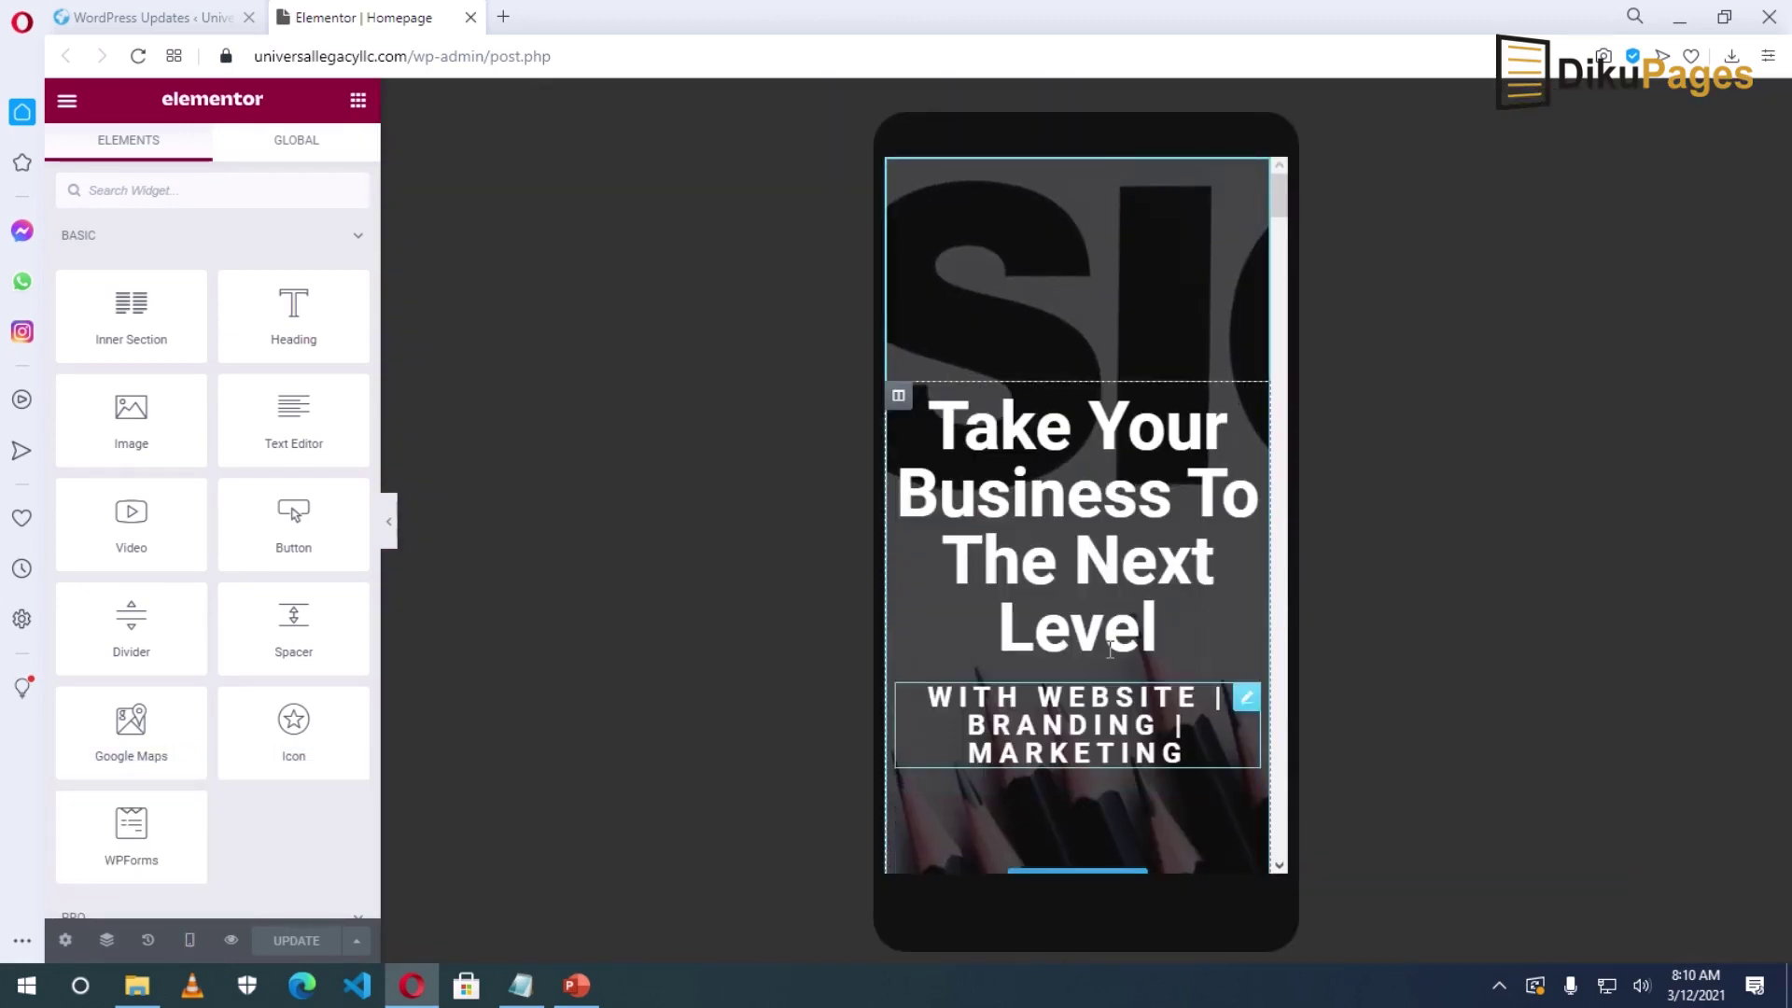
pyautogui.scroll(-6, 1119, 606)
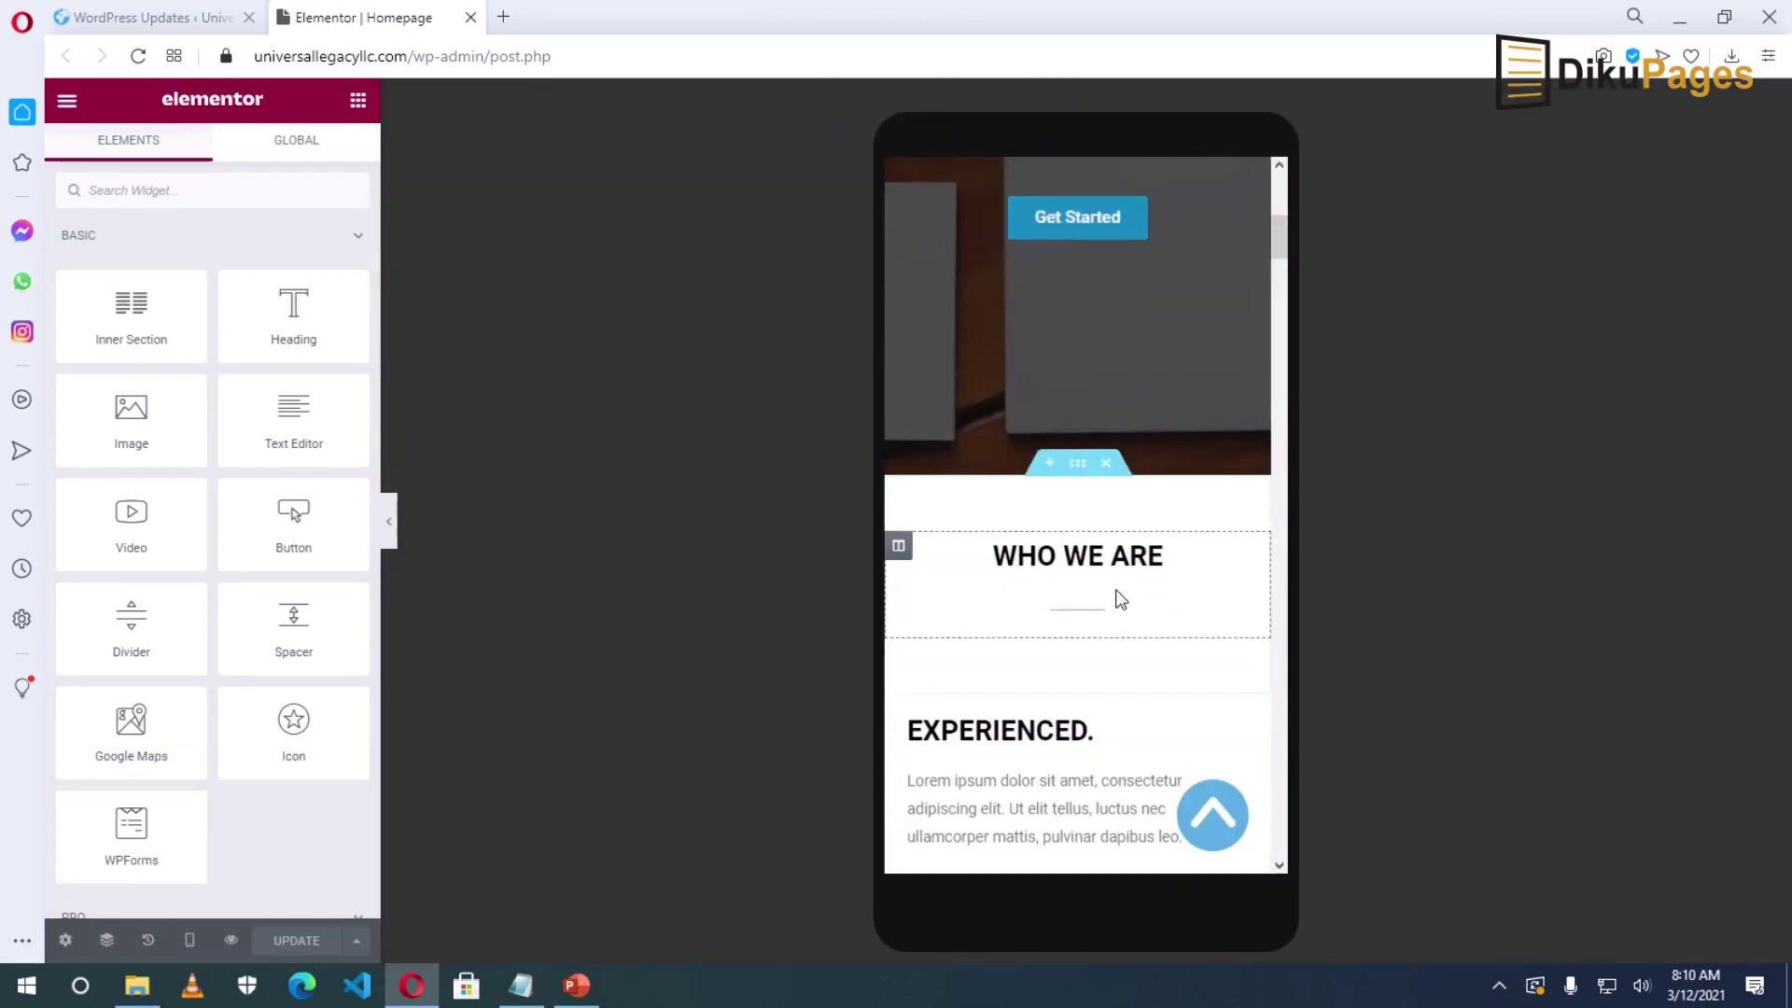
pyautogui.scroll(-5, 1120, 599)
pyautogui.scroll(-10, 1119, 599)
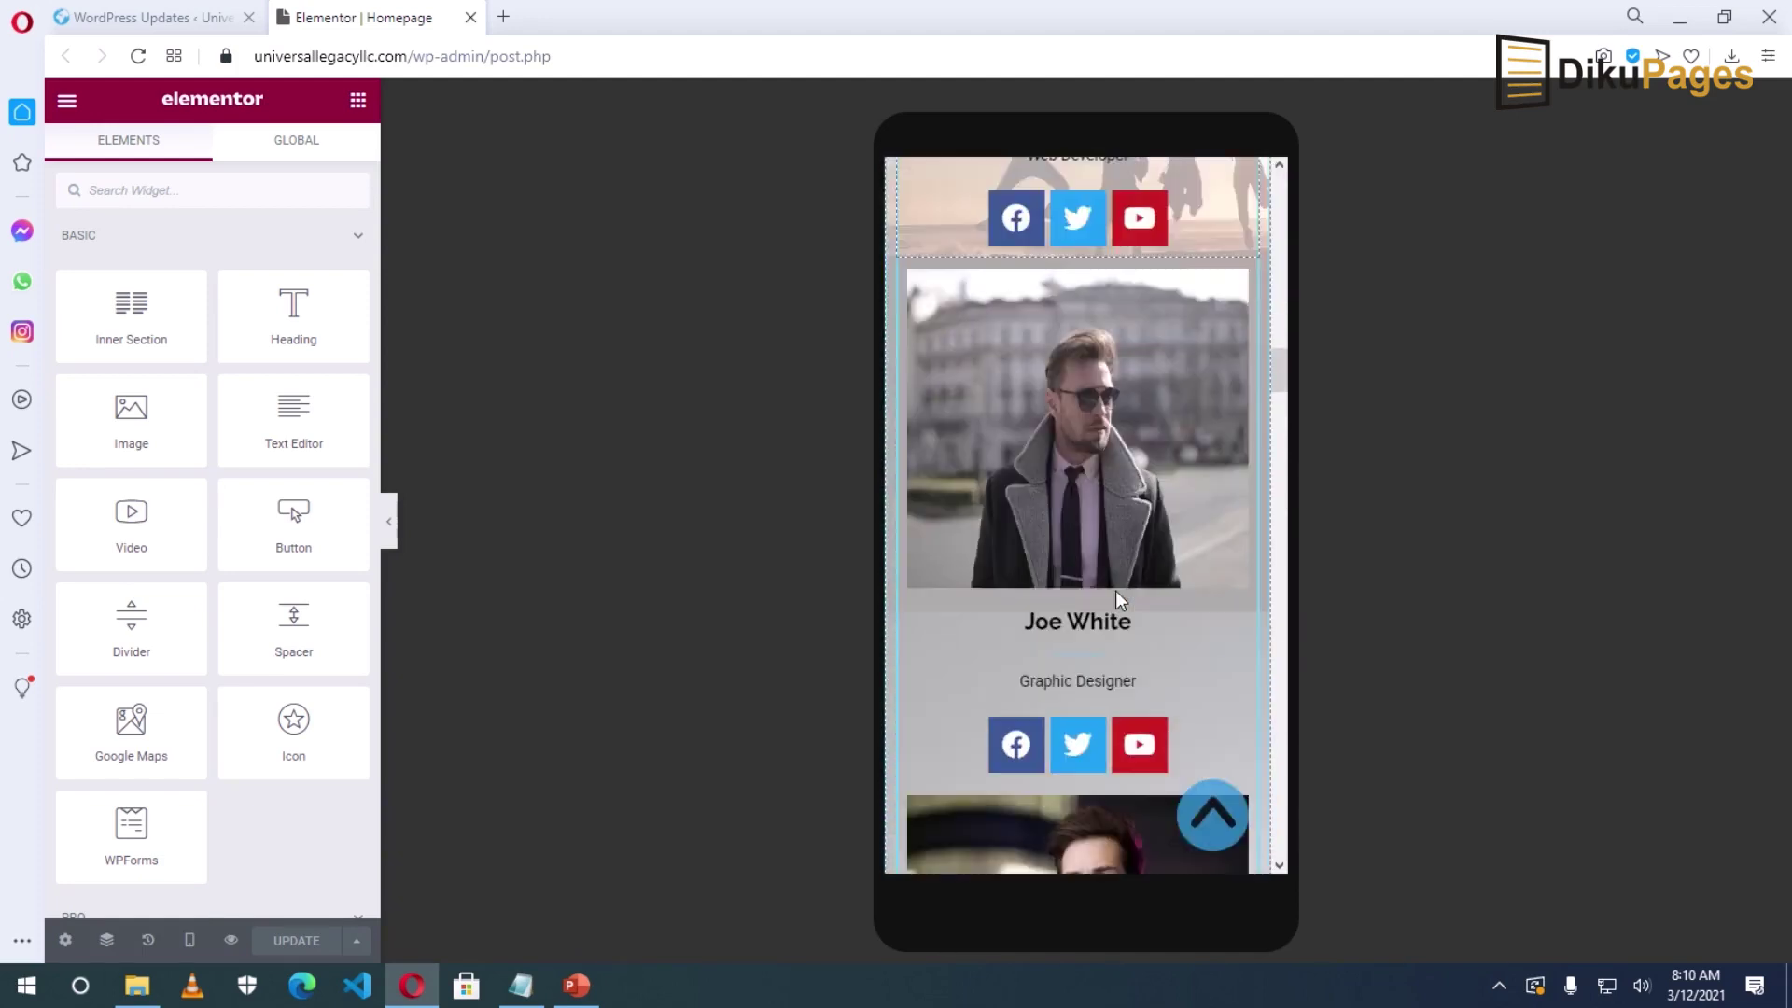
pyautogui.scroll(-15, 1118, 596)
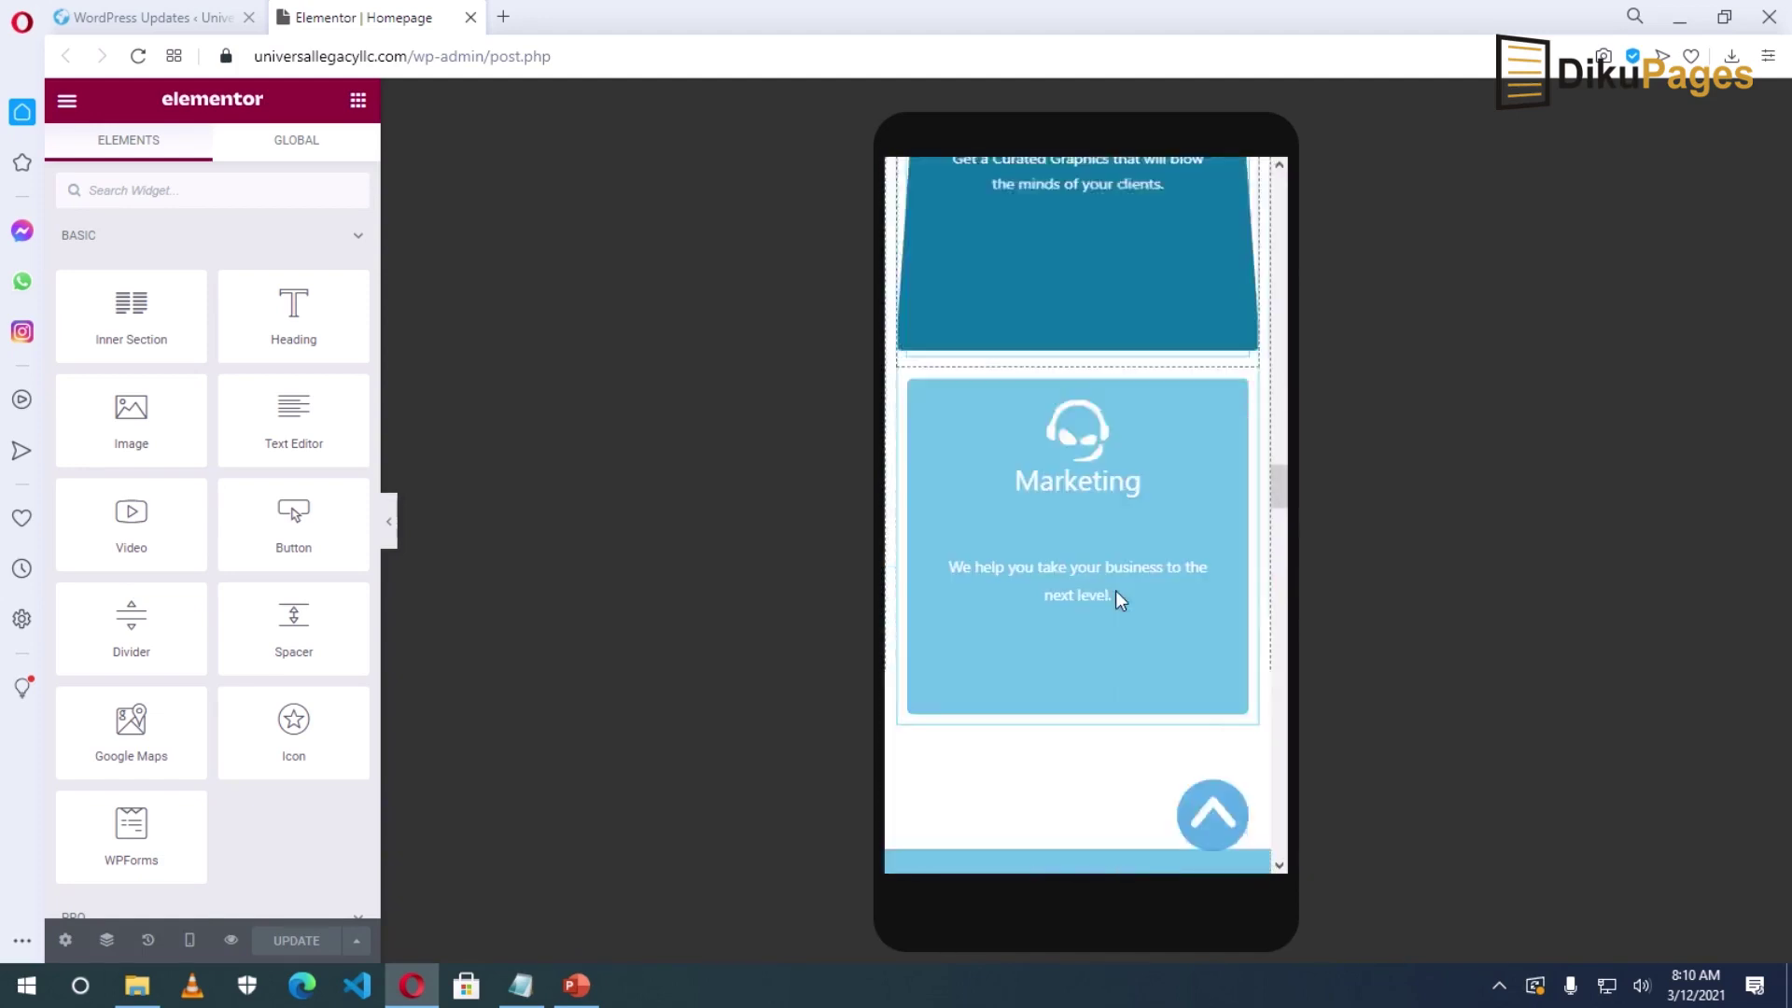
pyautogui.scroll(-15, 1120, 599)
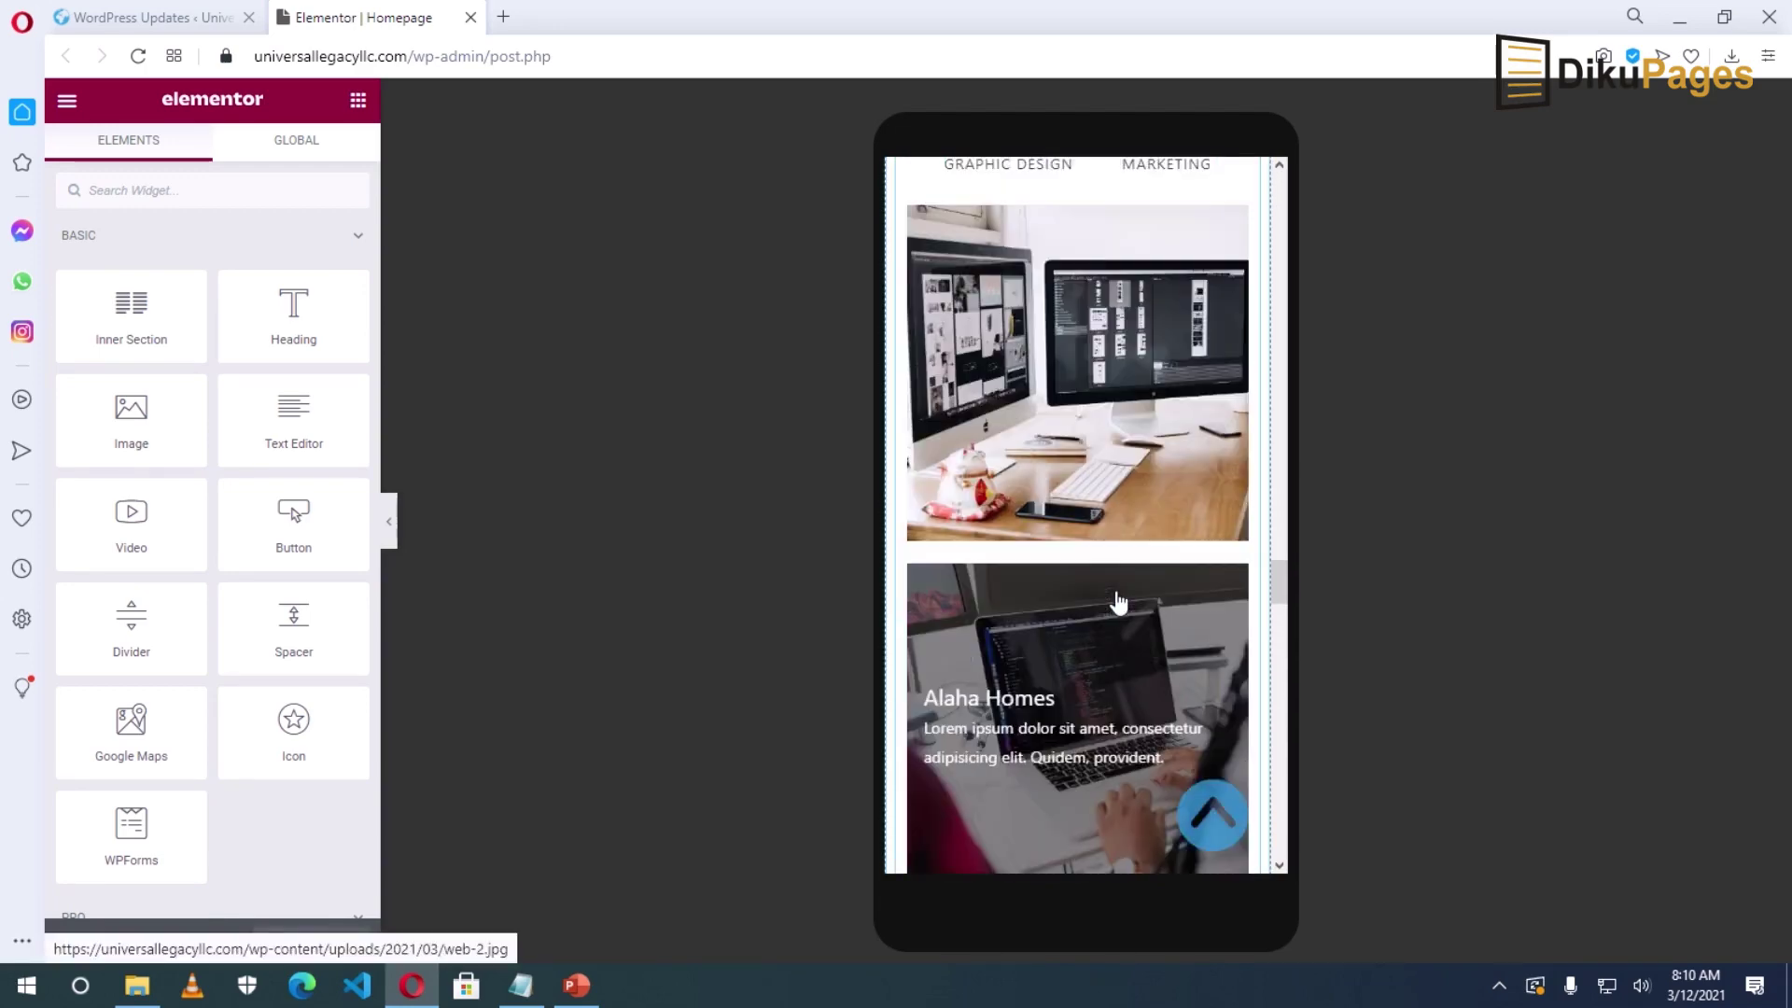
pyautogui.scroll(5, 1119, 602)
pyautogui.scroll(-5, 1119, 602)
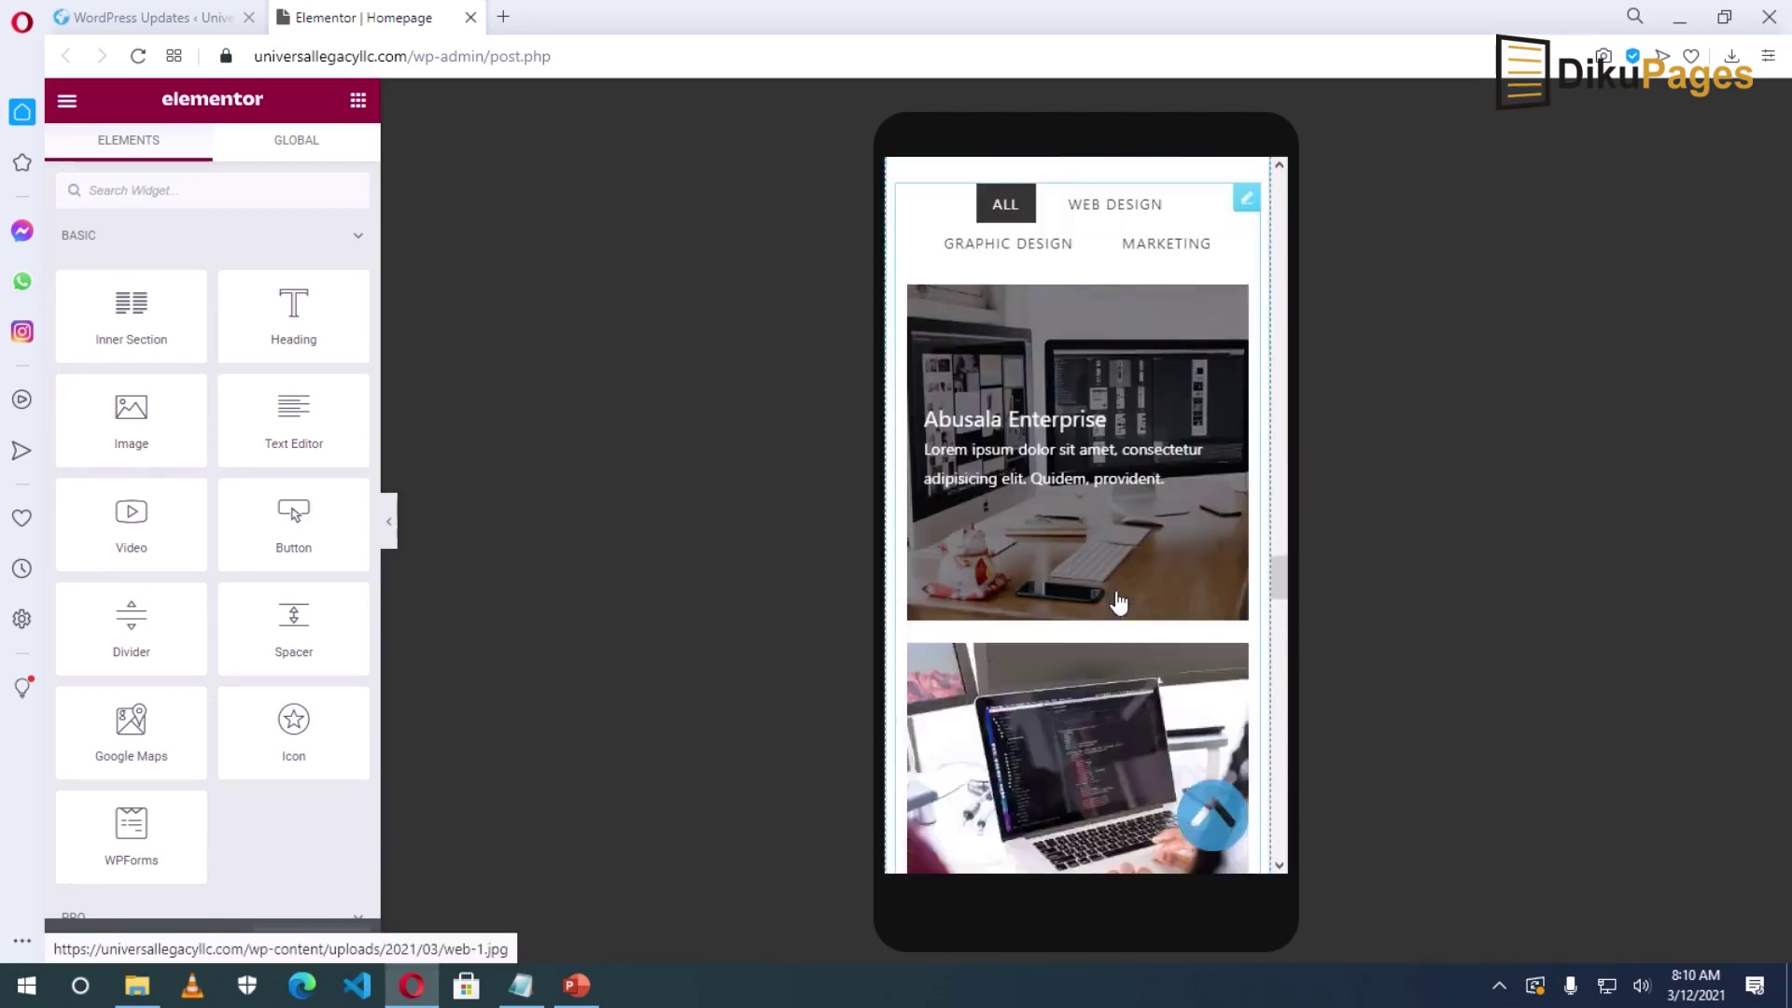
pyautogui.scroll(-15, 1118, 602)
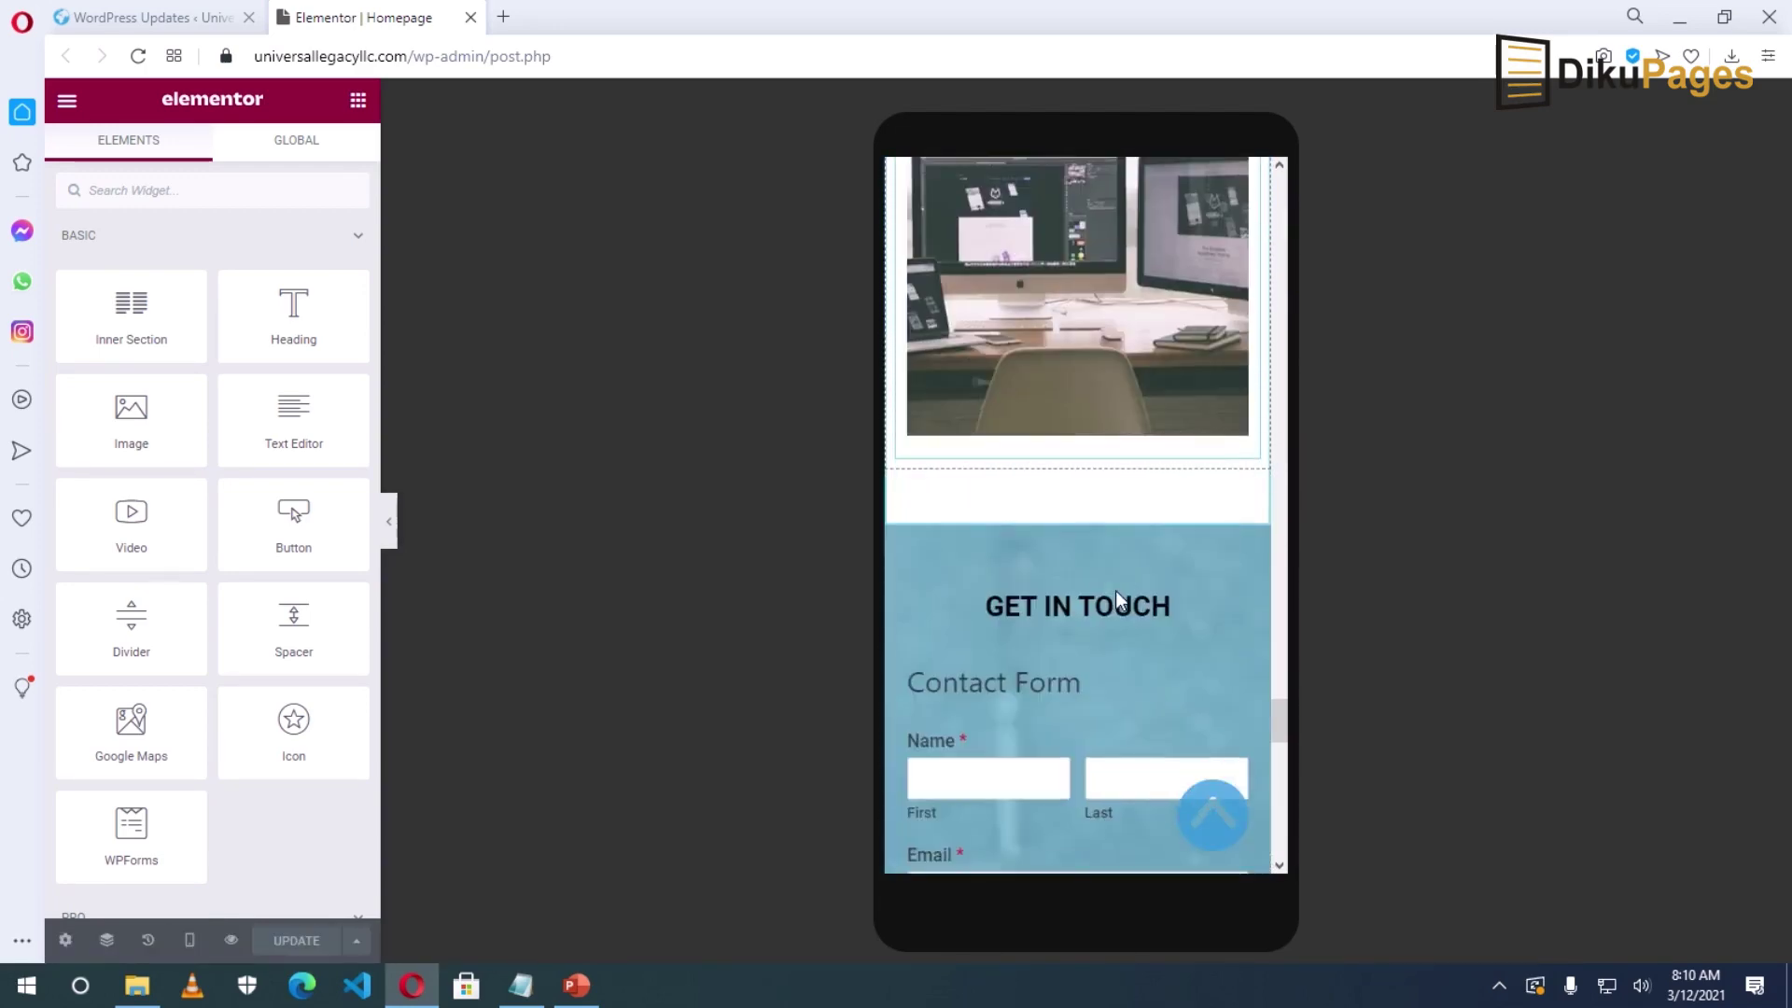
pyautogui.scroll(-15, 1118, 599)
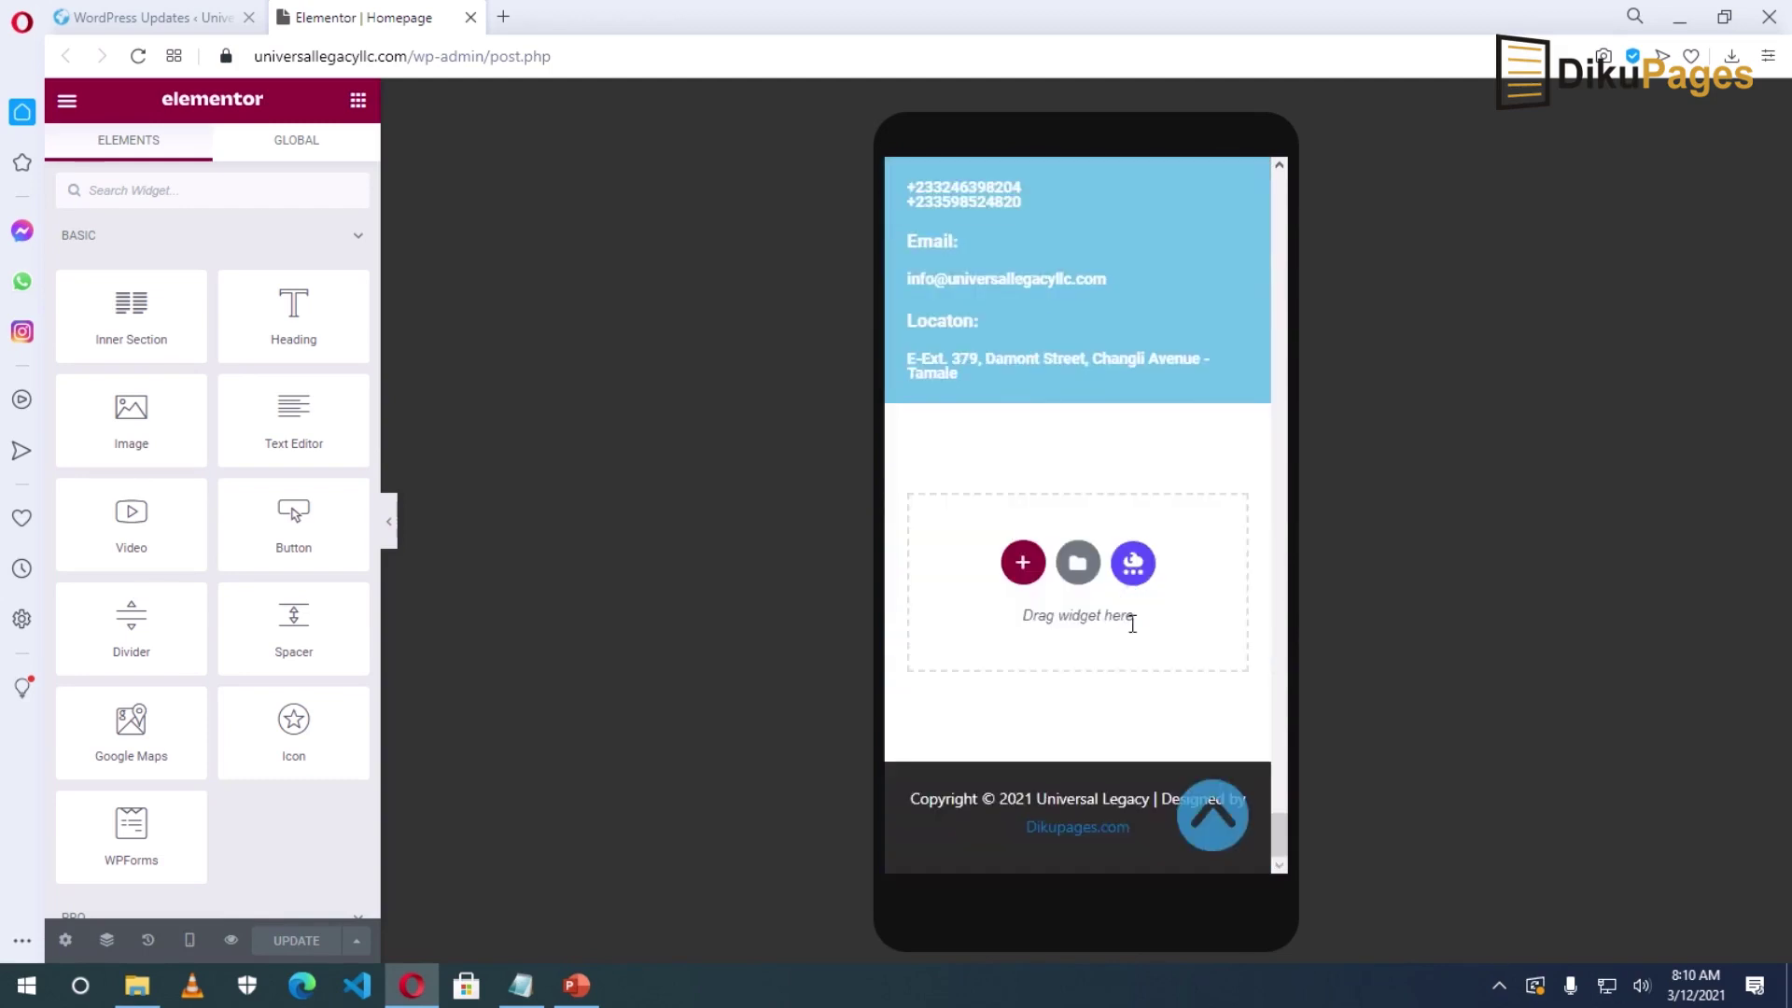
pyautogui.click(1213, 821)
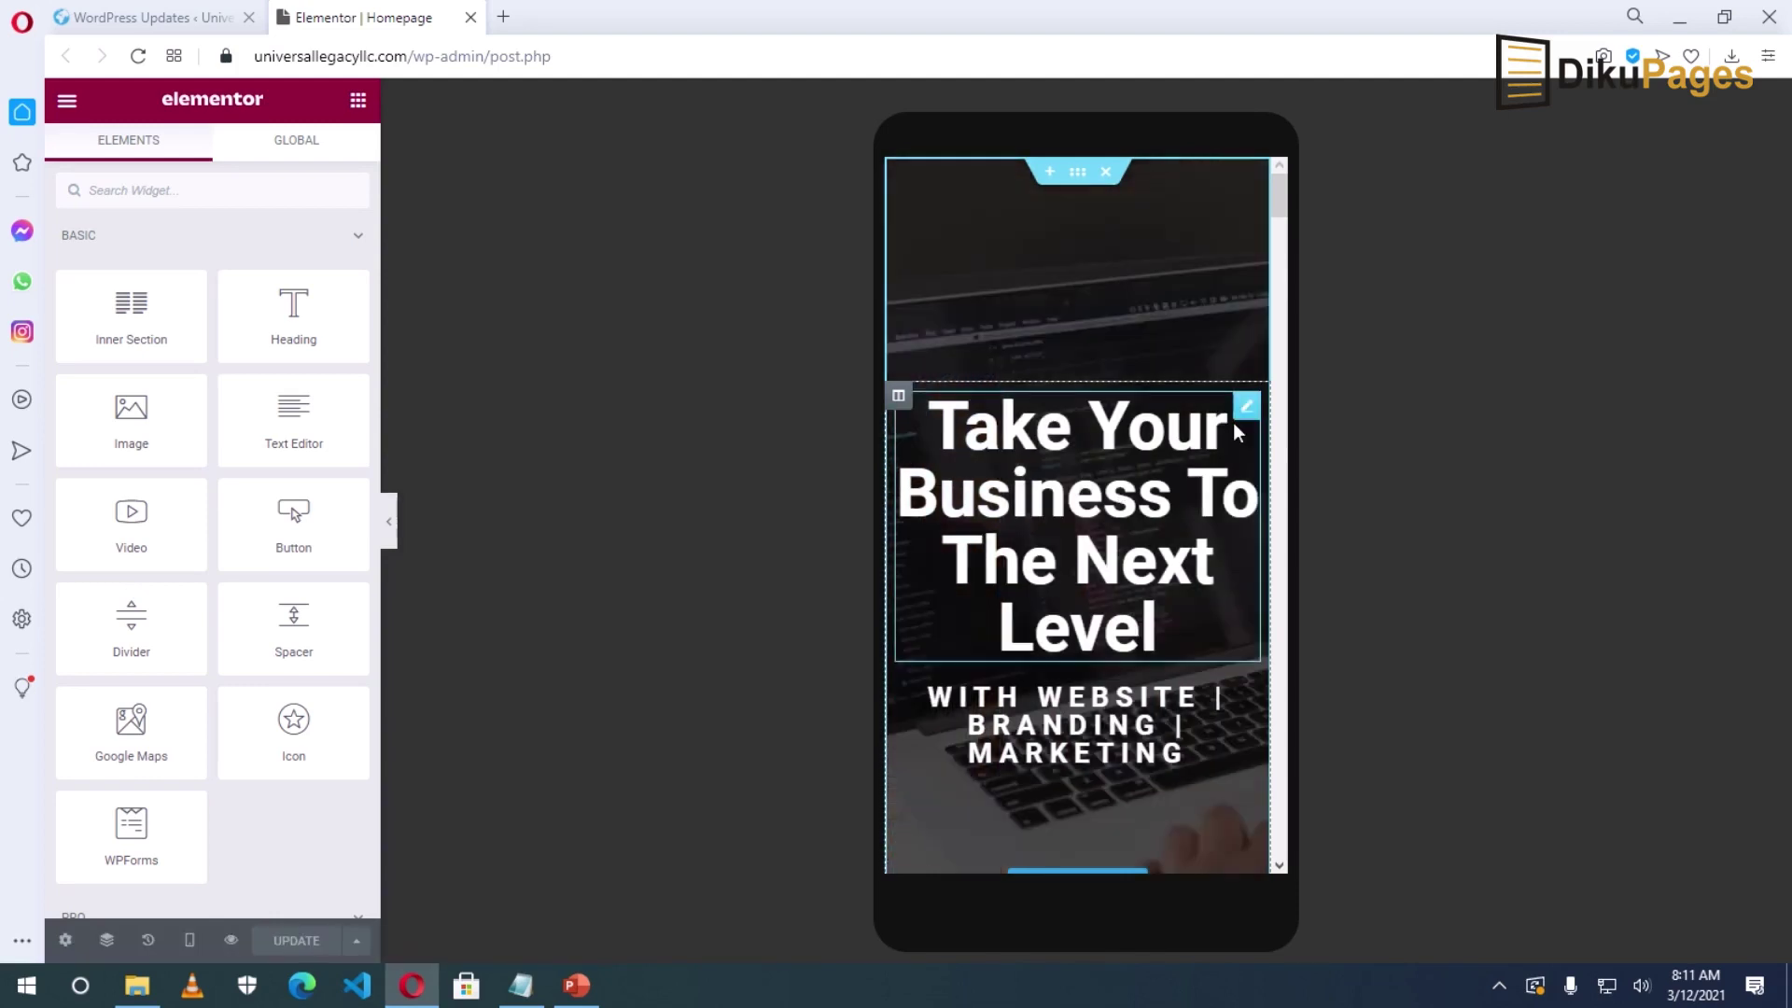
pyautogui.click(1183, 464)
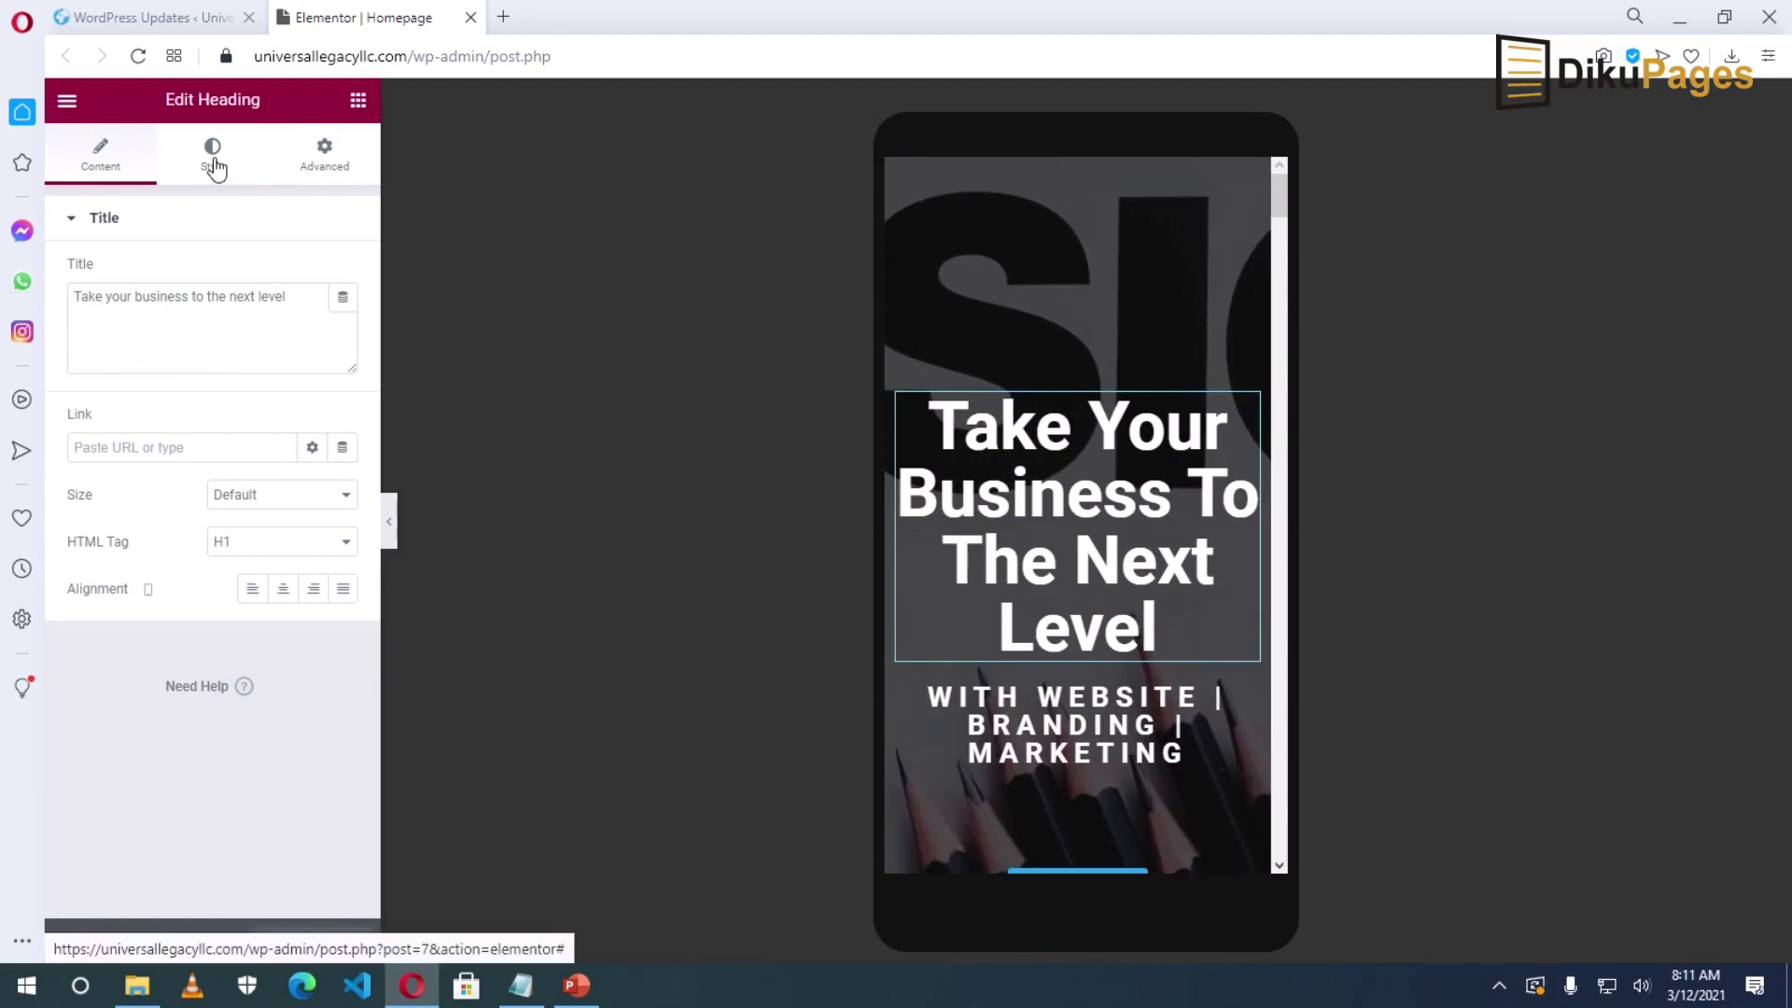
# Set the hero heading's mobile typography size to 33 px in the Style tab
pyautogui.click(216, 168)
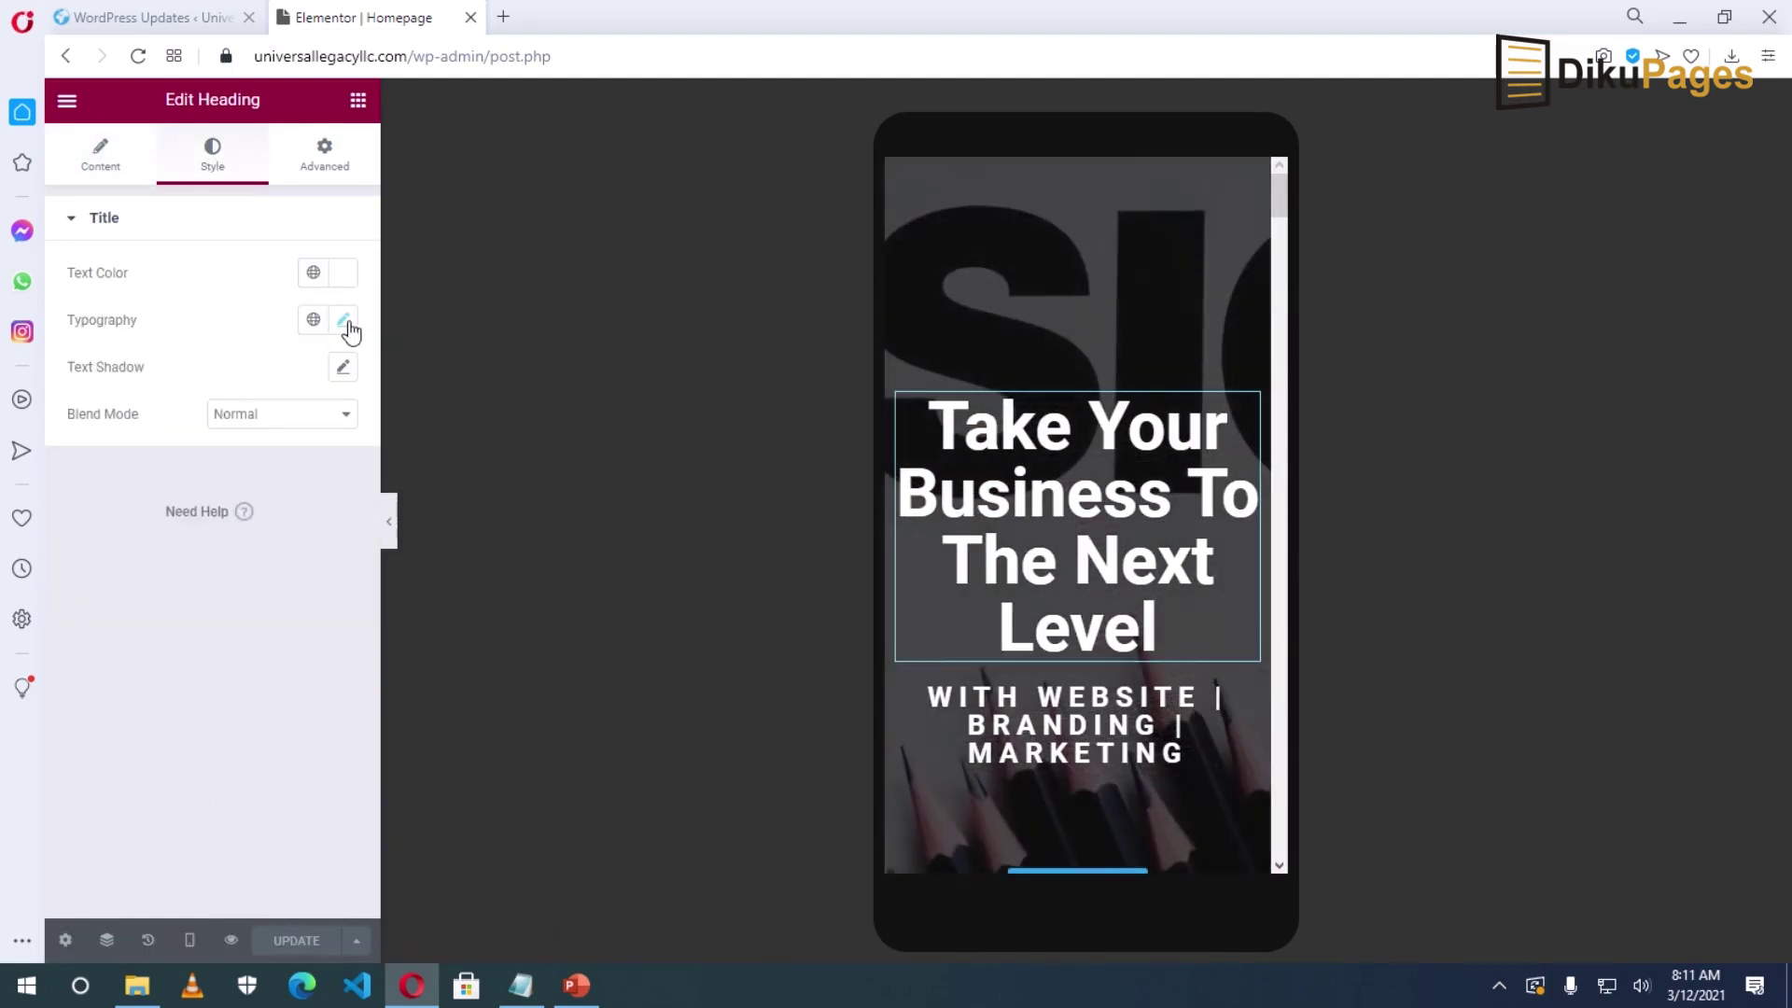
pyautogui.click(344, 322)
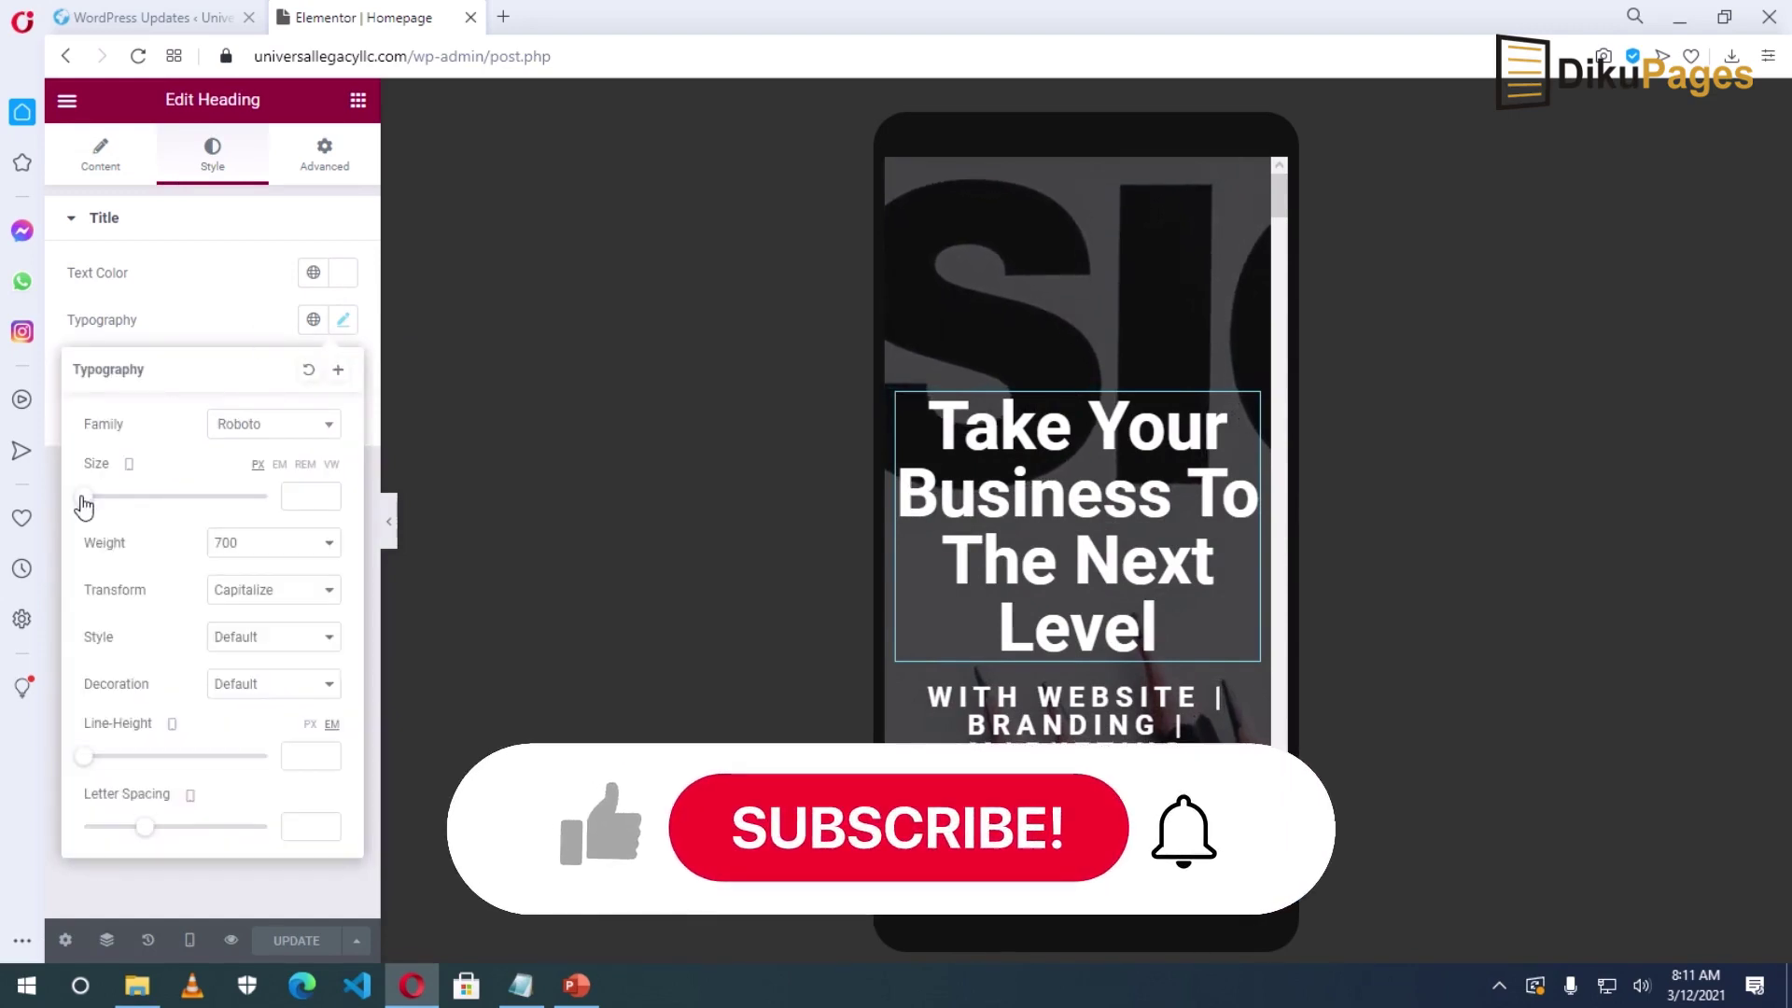
pyautogui.moveTo(83, 499); pyautogui.dragTo(100, 500)
pyautogui.click(119, 497)
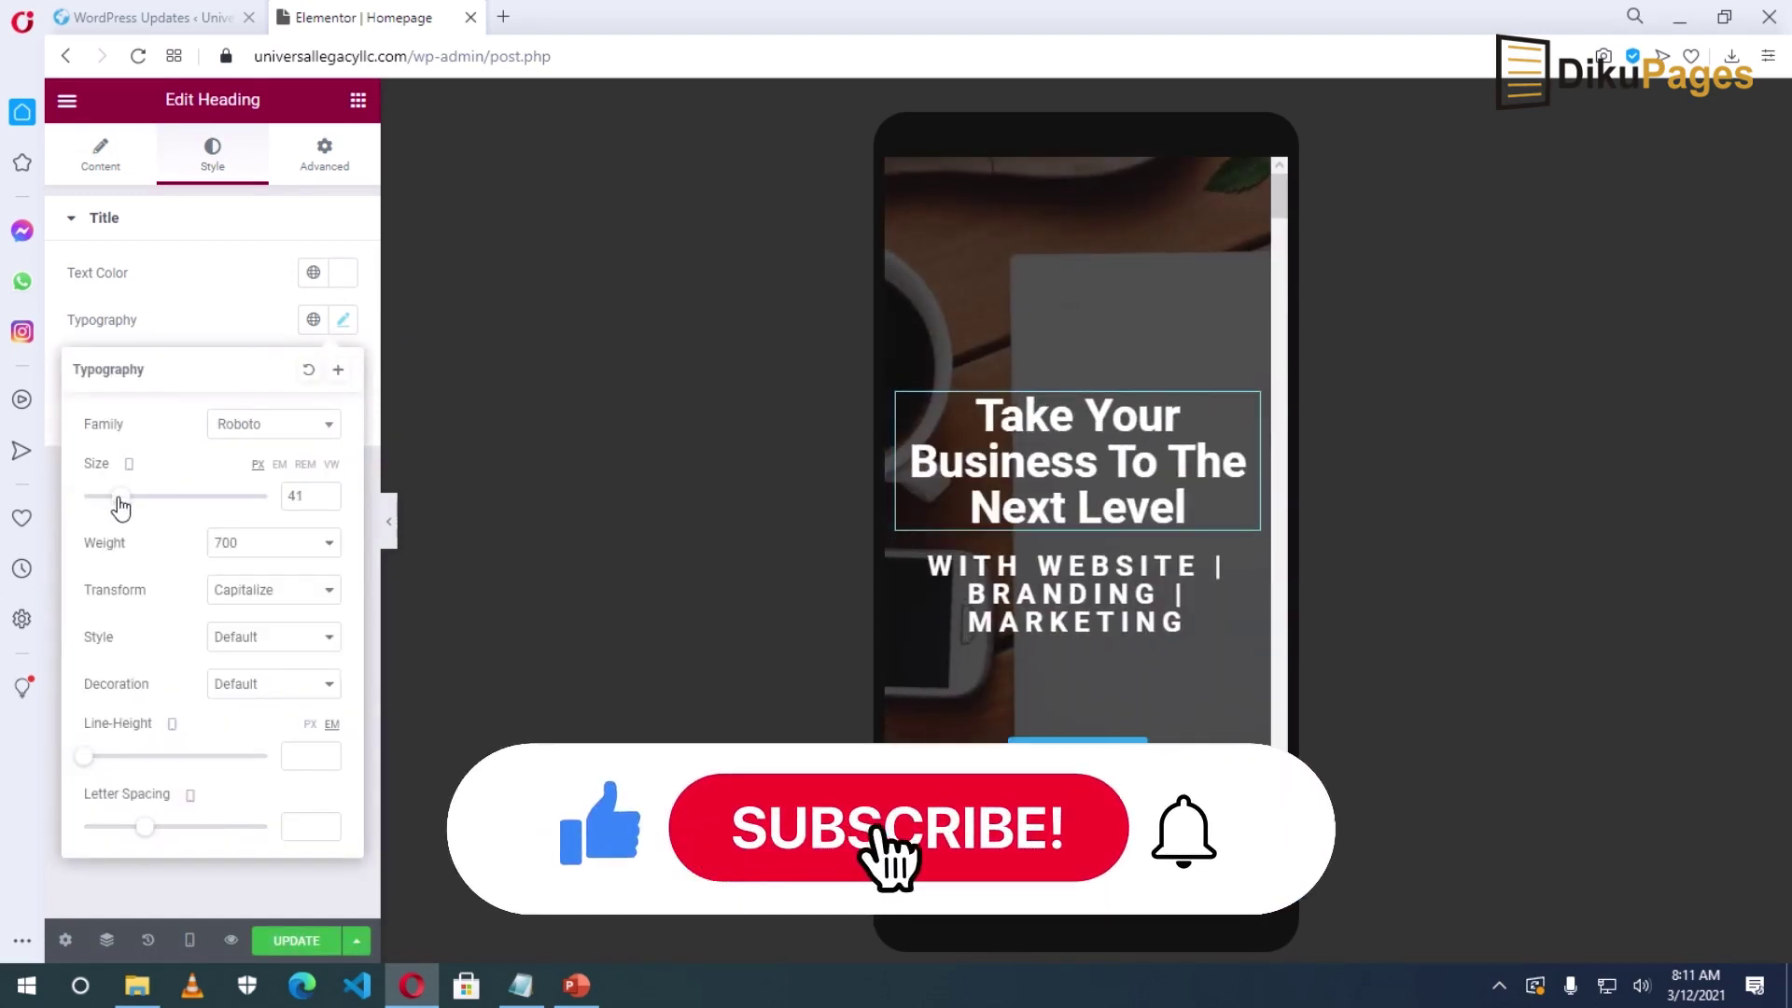
pyautogui.moveTo(119, 505); pyautogui.dragTo(113, 505)
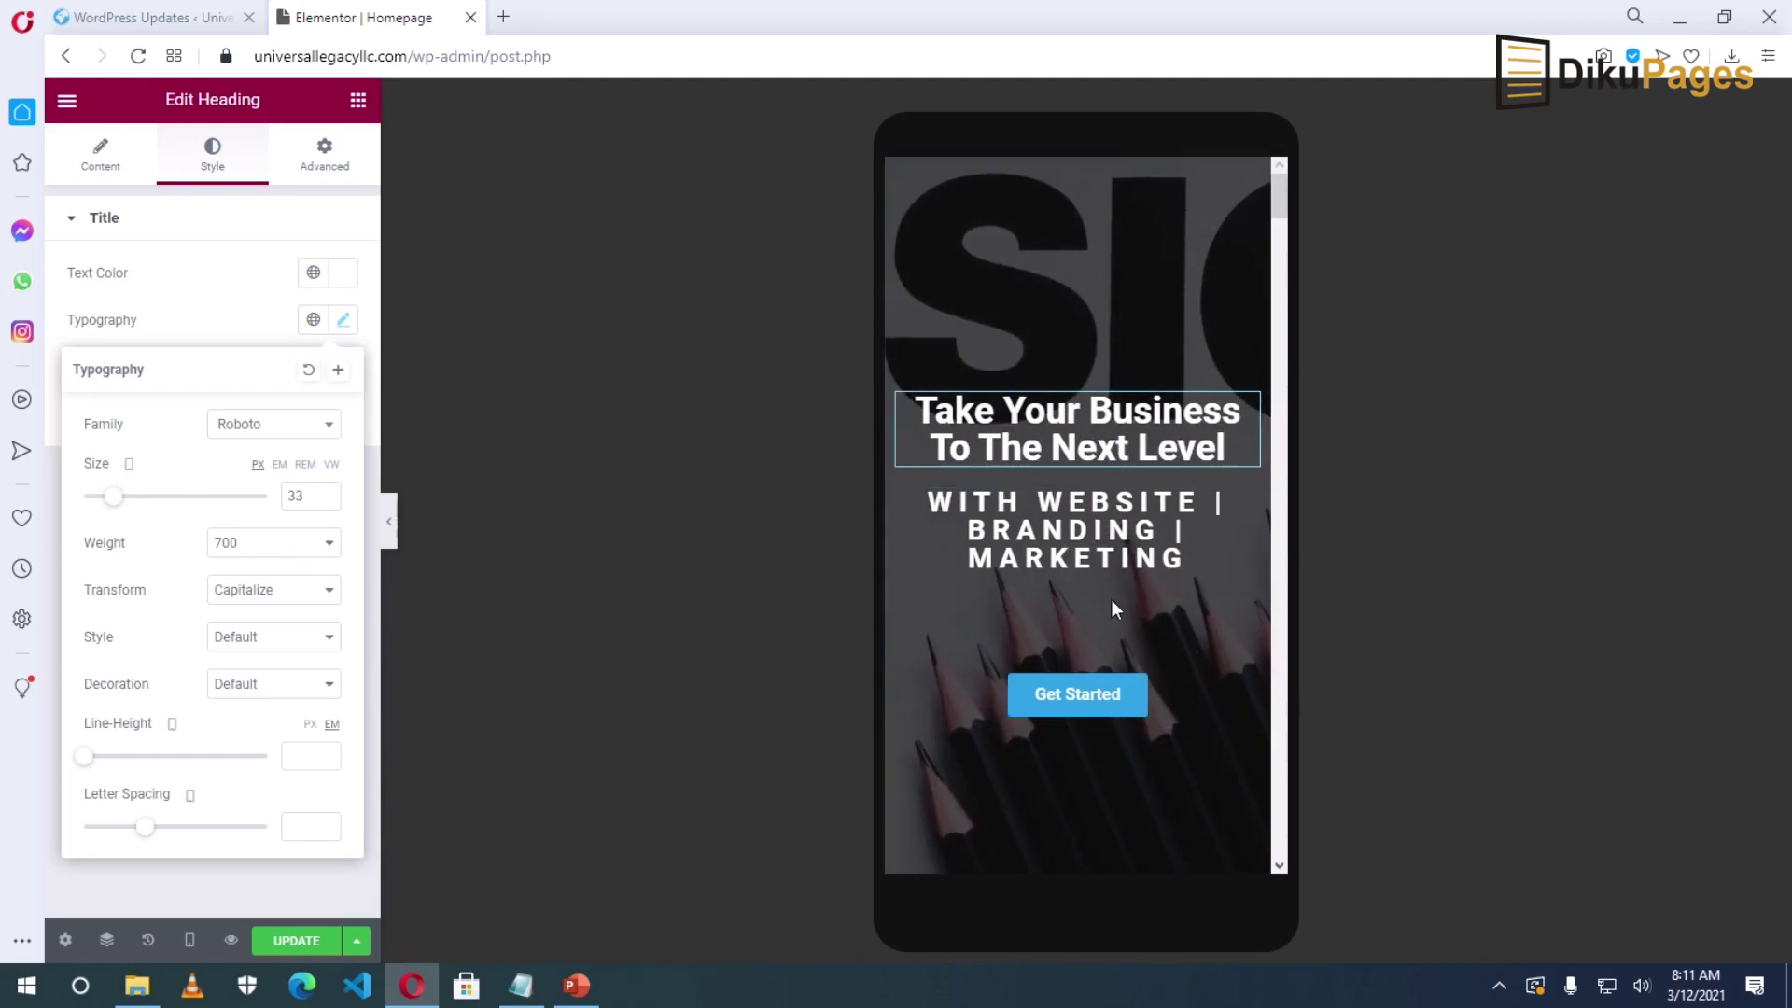
# Set the hero subheading's mobile typography size to 15 px
pyautogui.click(1097, 534)
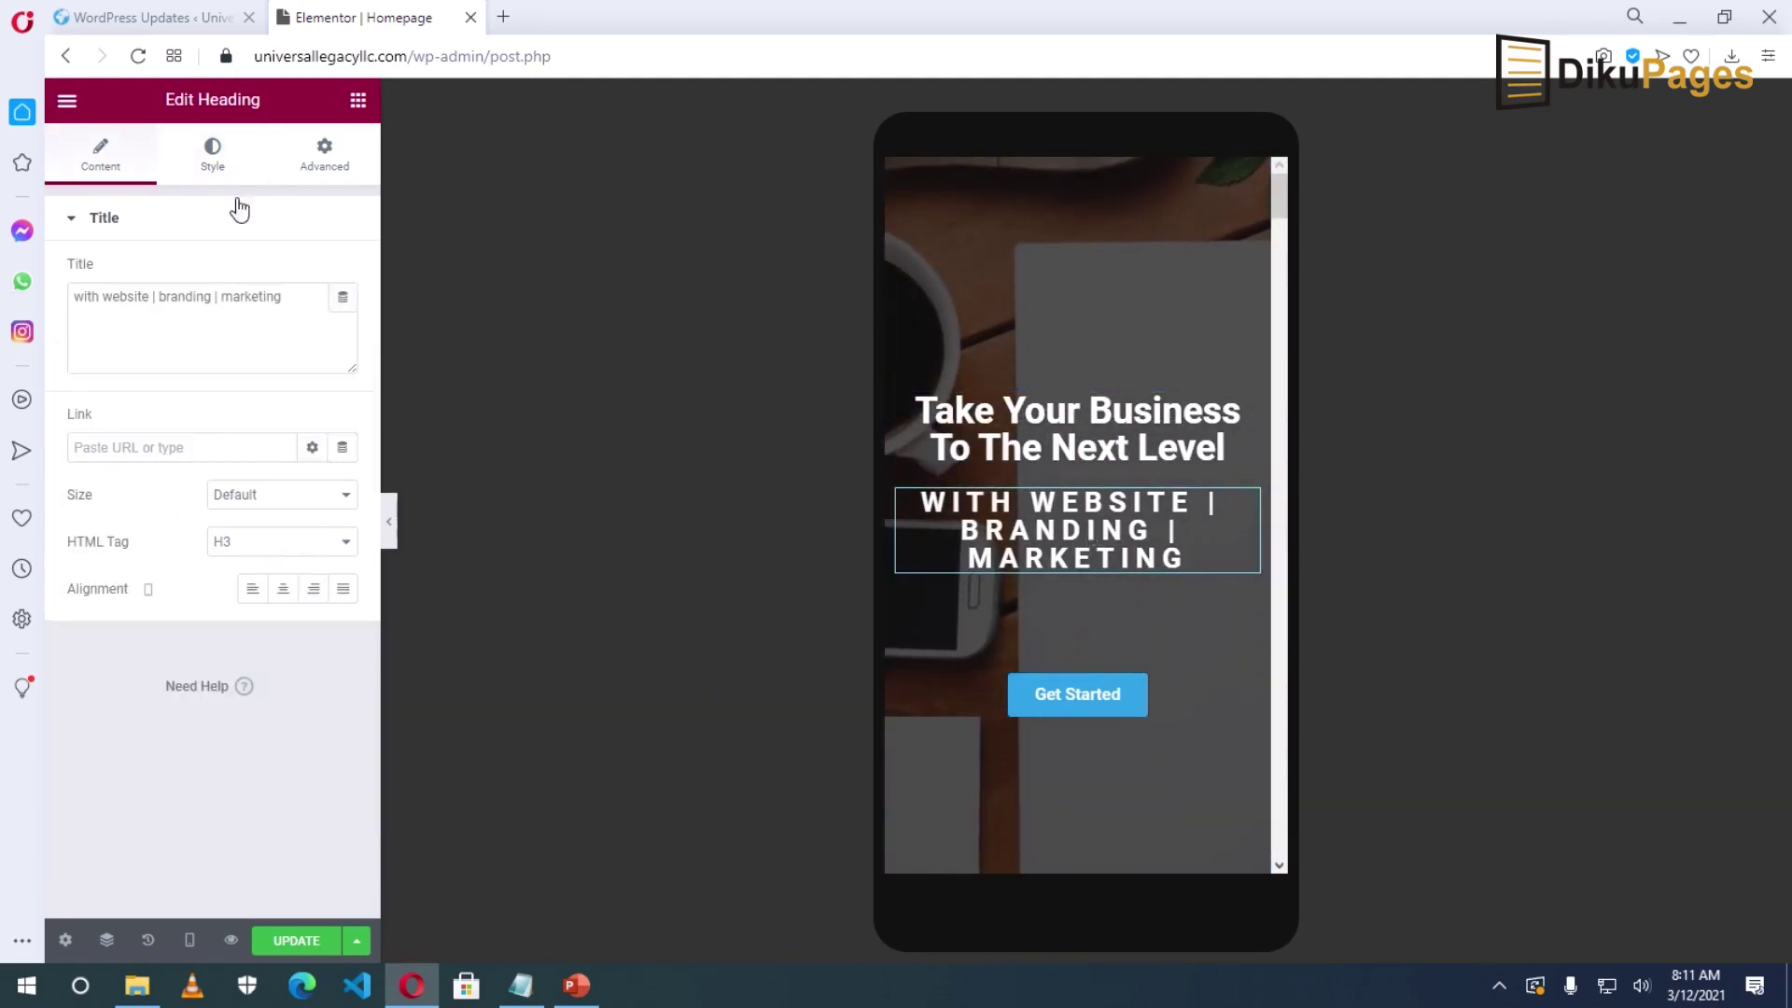
pyautogui.click(214, 156)
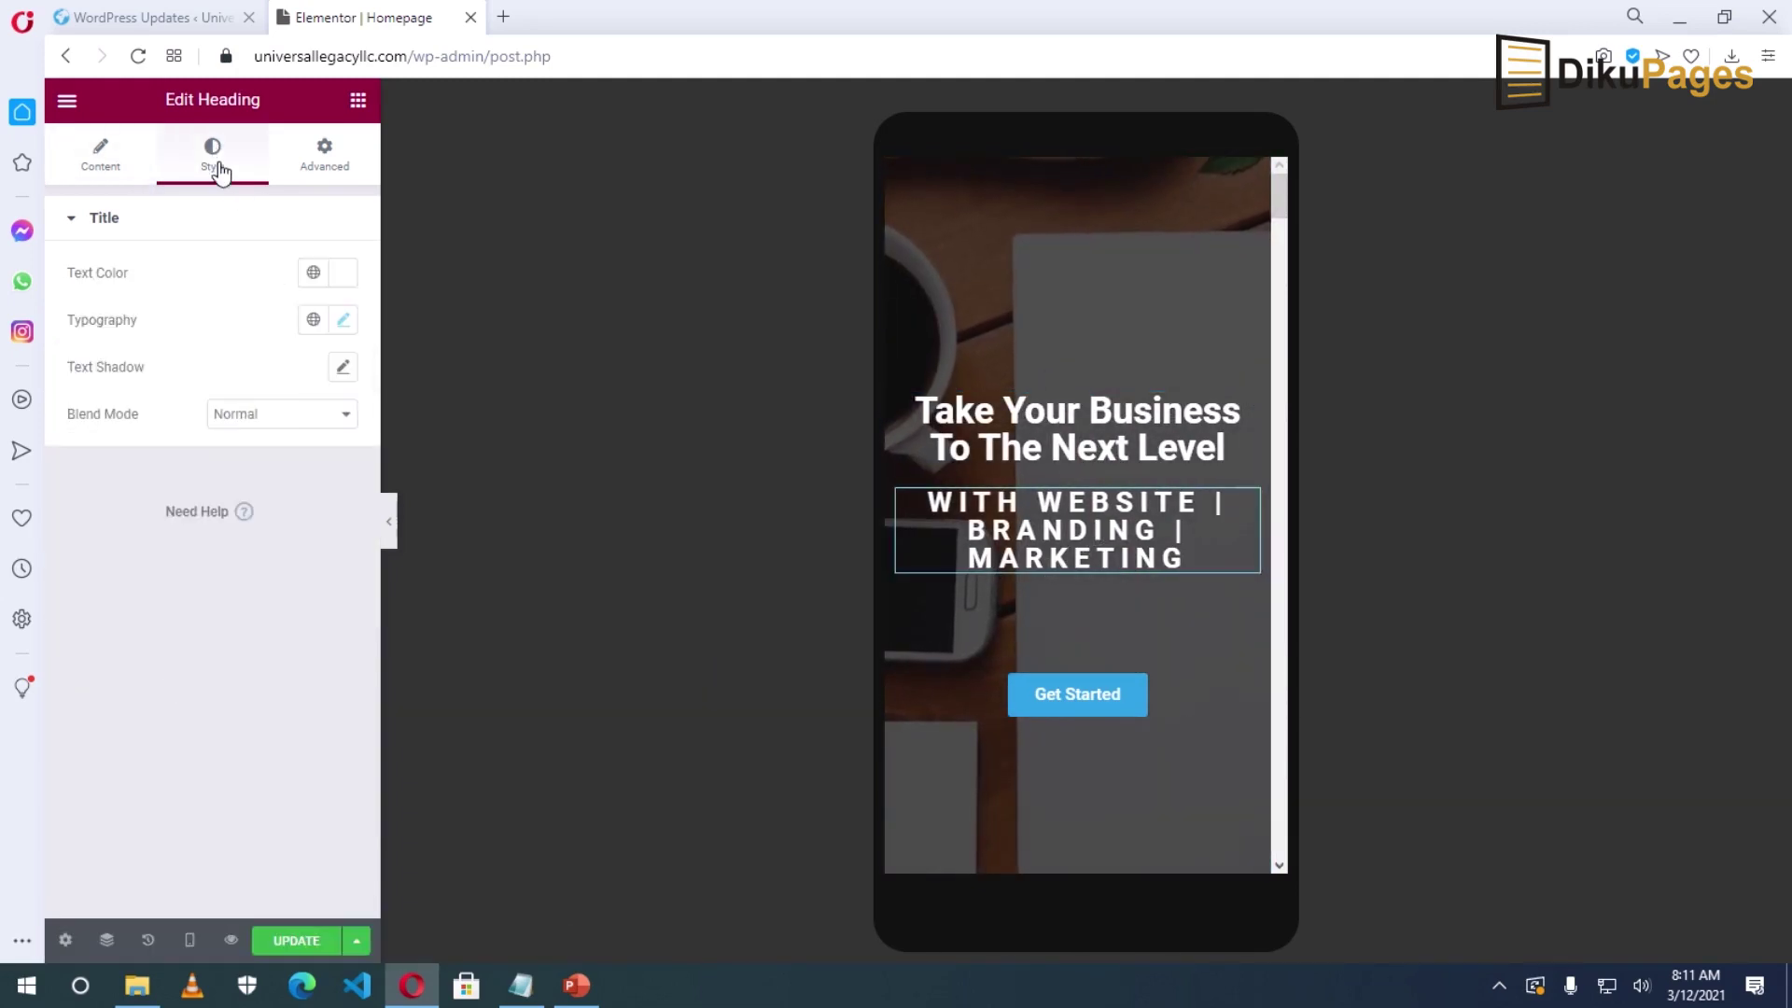
pyautogui.click(347, 323)
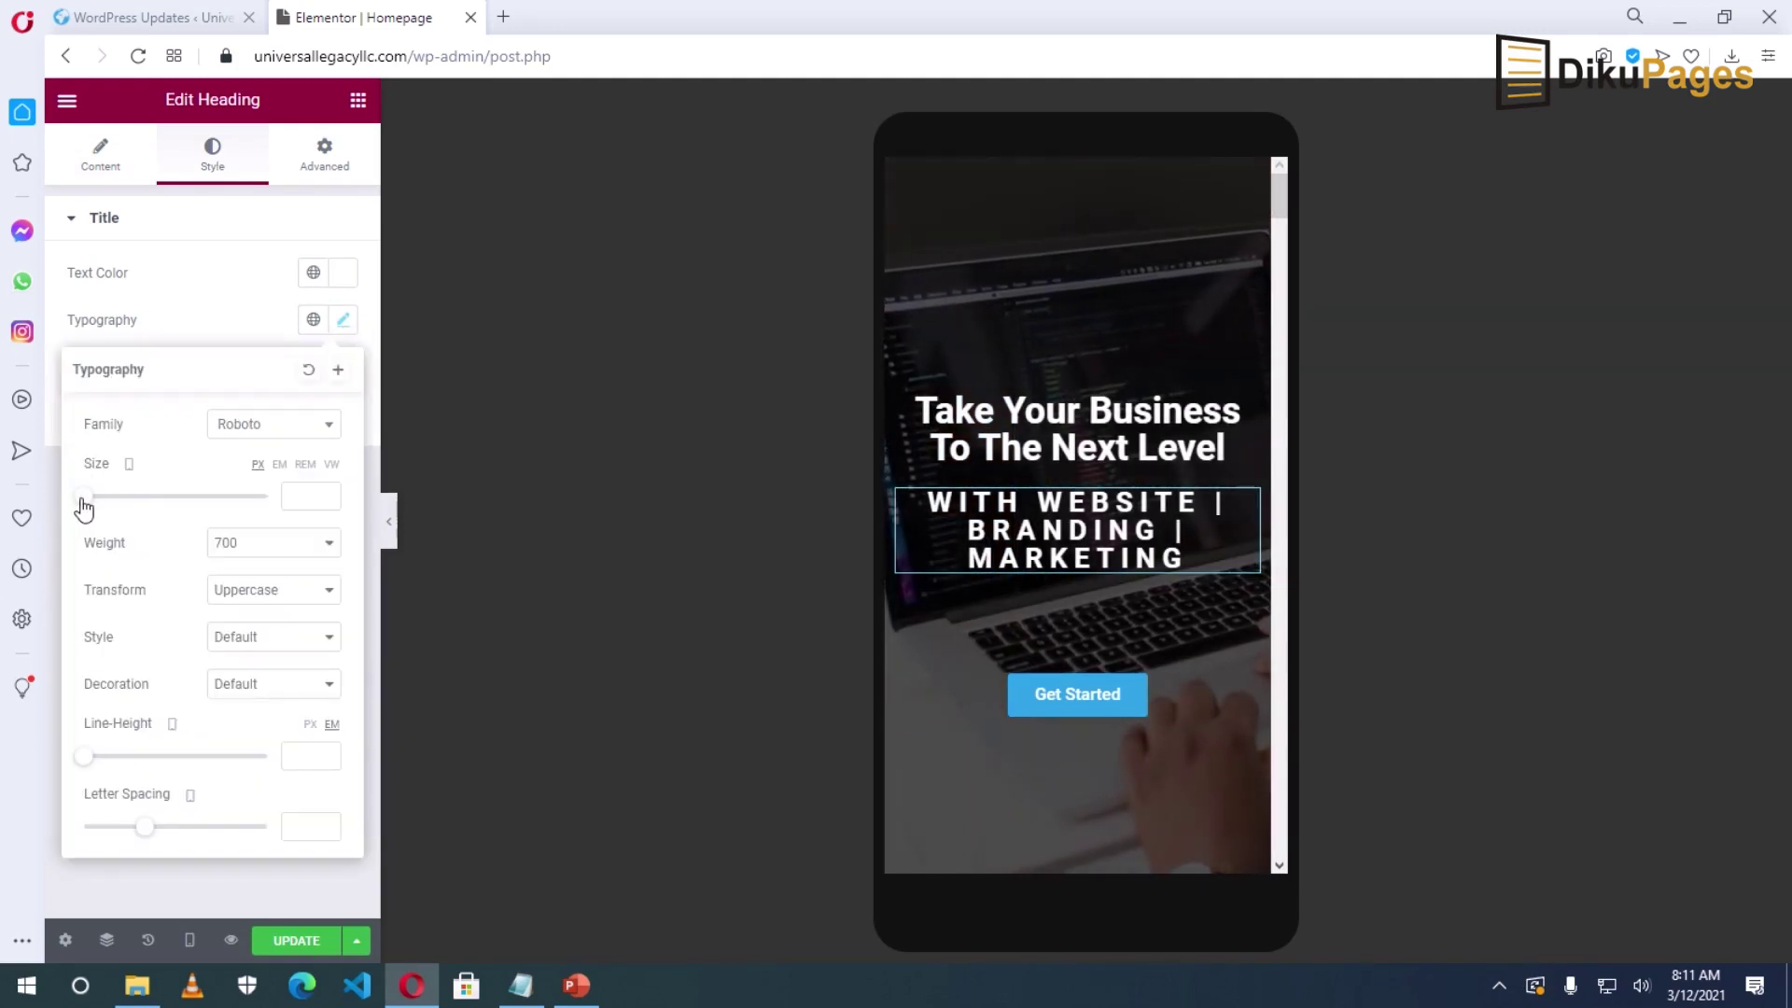
pyautogui.moveTo(86, 507); pyautogui.dragTo(94, 509)
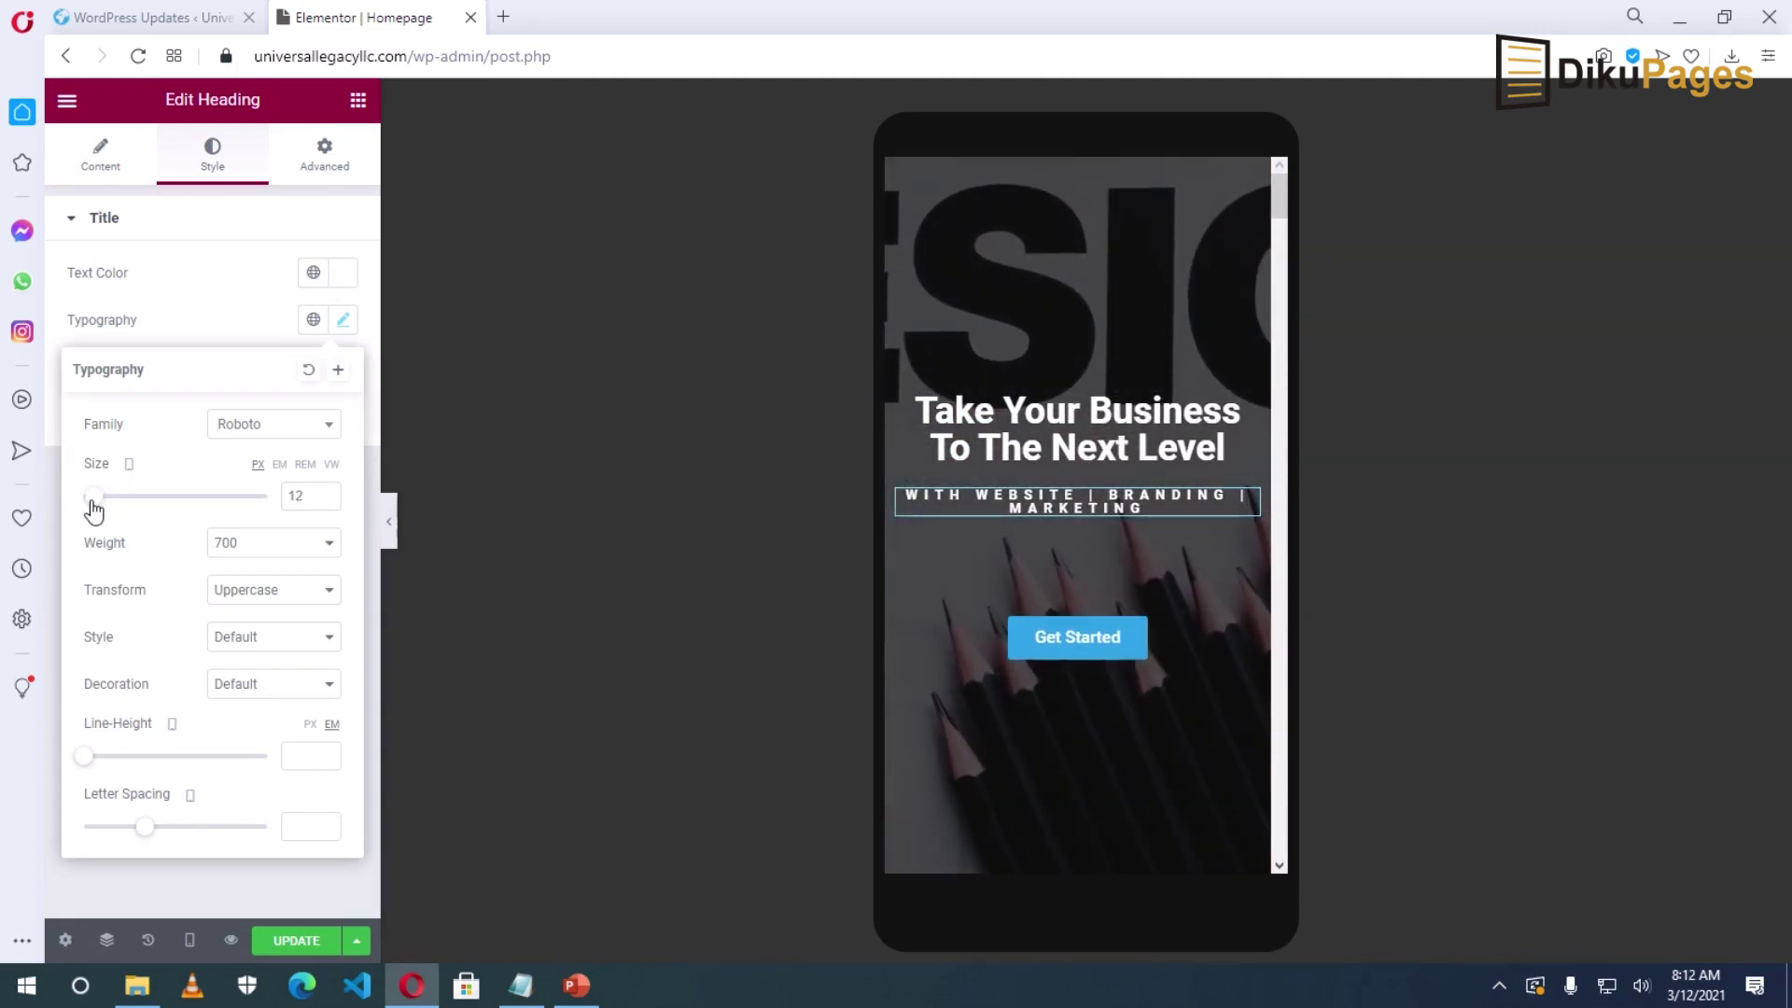
pyautogui.click(327, 503)
pyautogui.click(327, 502)
pyautogui.click(328, 502)
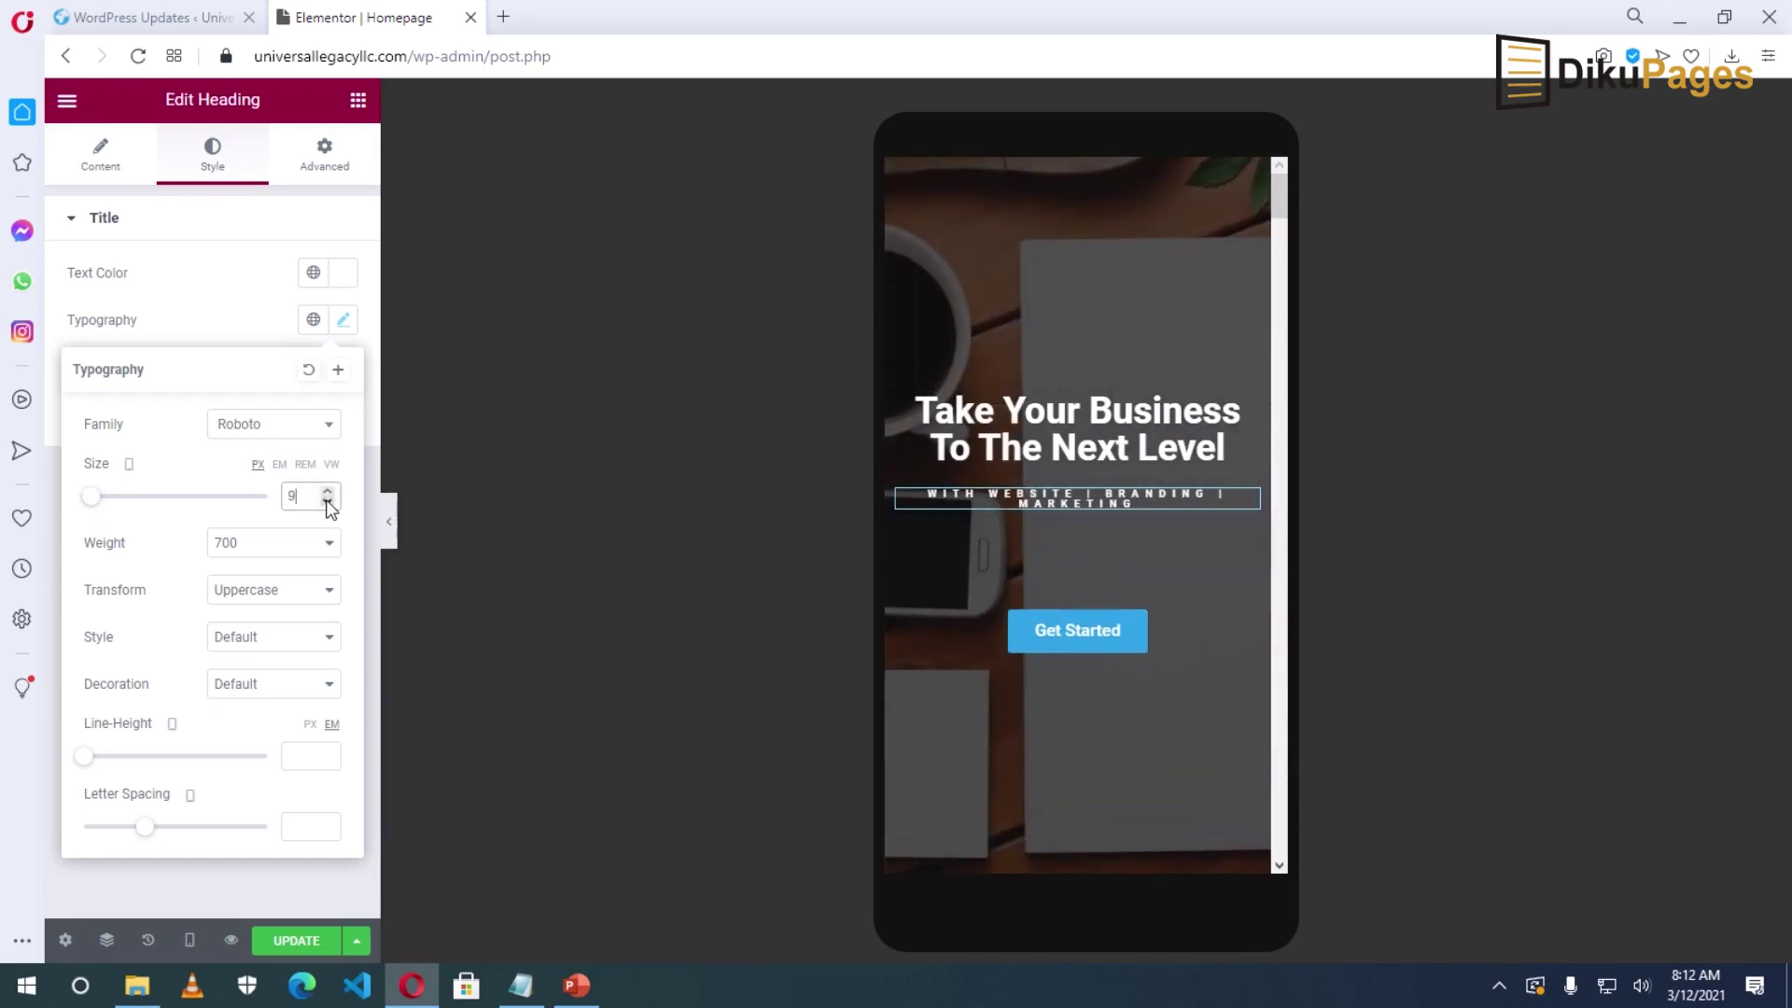
pyautogui.click(328, 502)
pyautogui.click(328, 502)
pyautogui.click(328, 502)
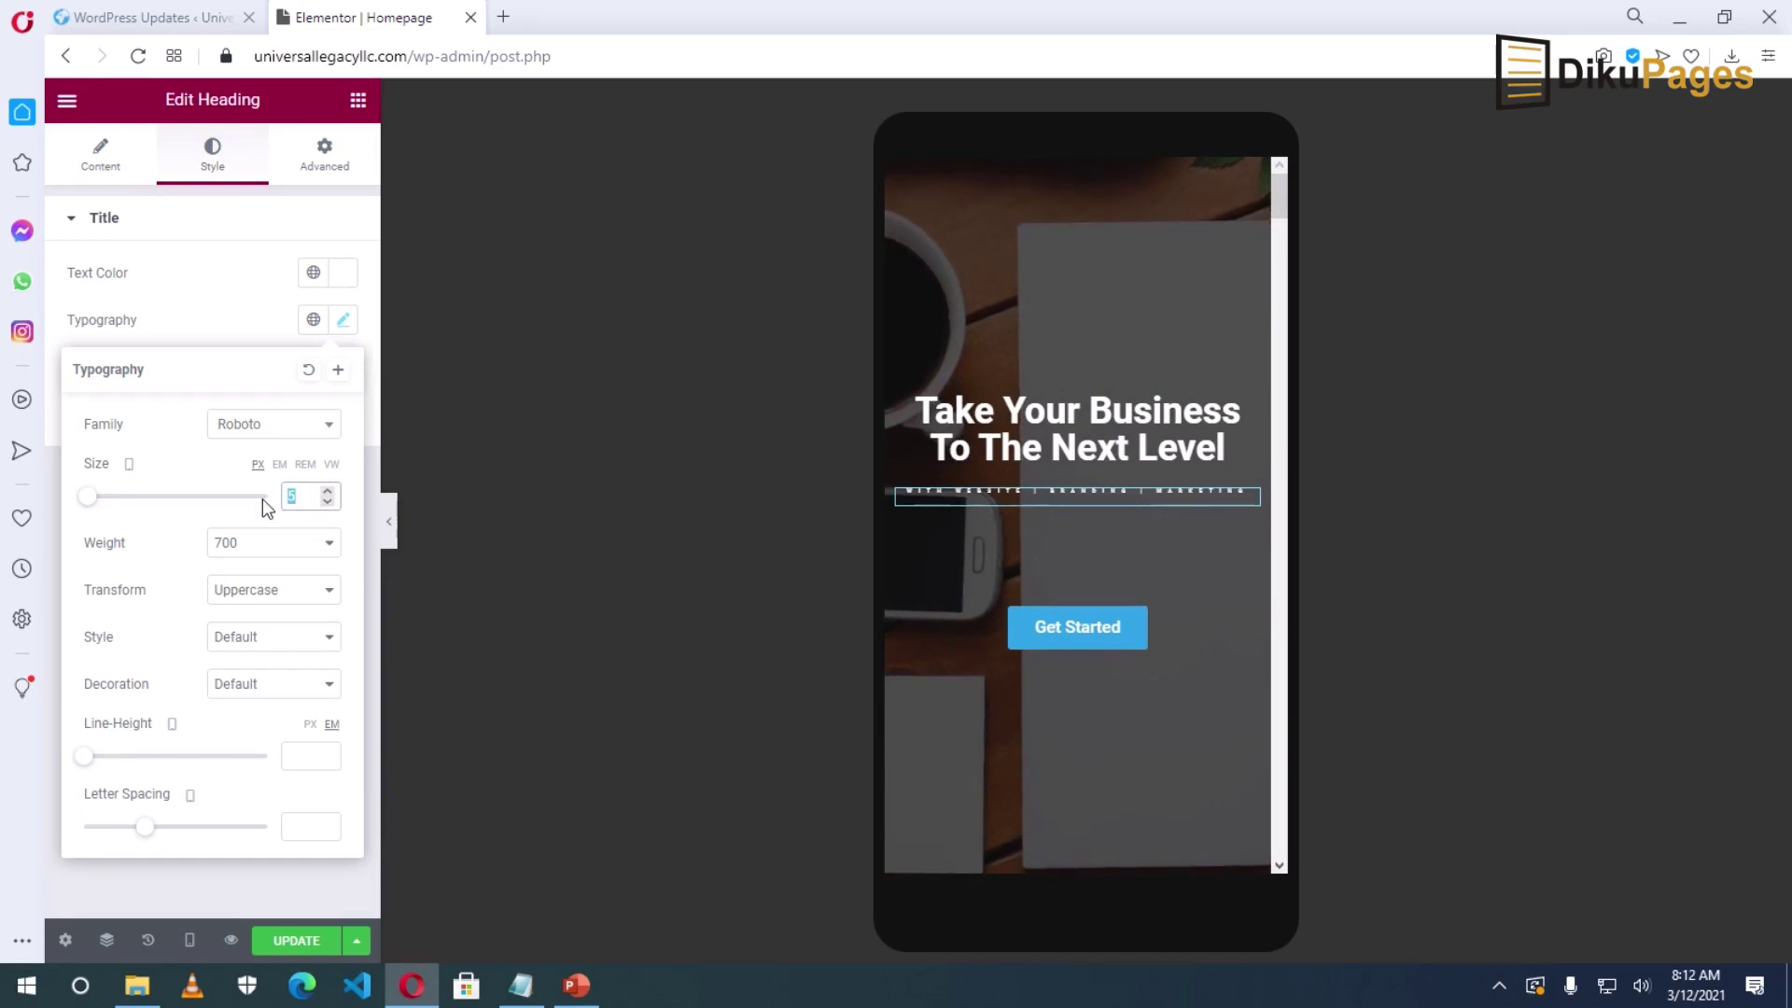
pyautogui.write('15')
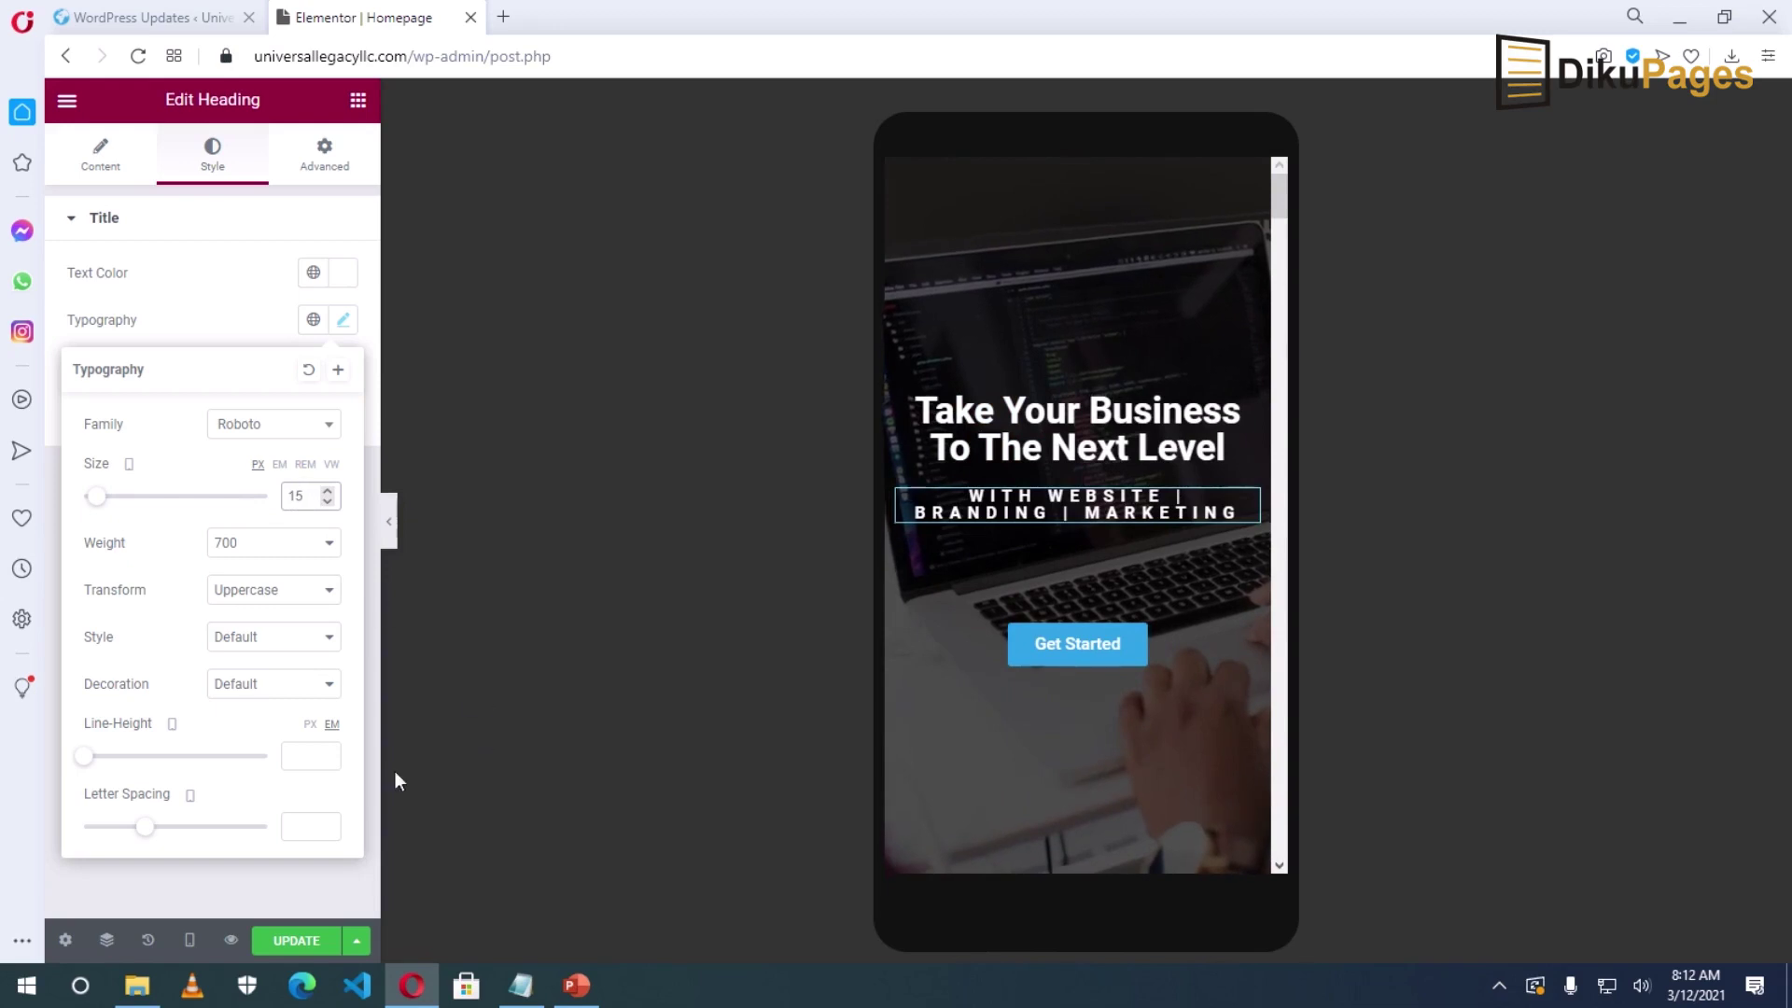
# Scroll the mobile preview down to check the layout through the services cards
pyautogui.scroll(-5, 1065, 660)
pyautogui.scroll(-10, 1065, 660)
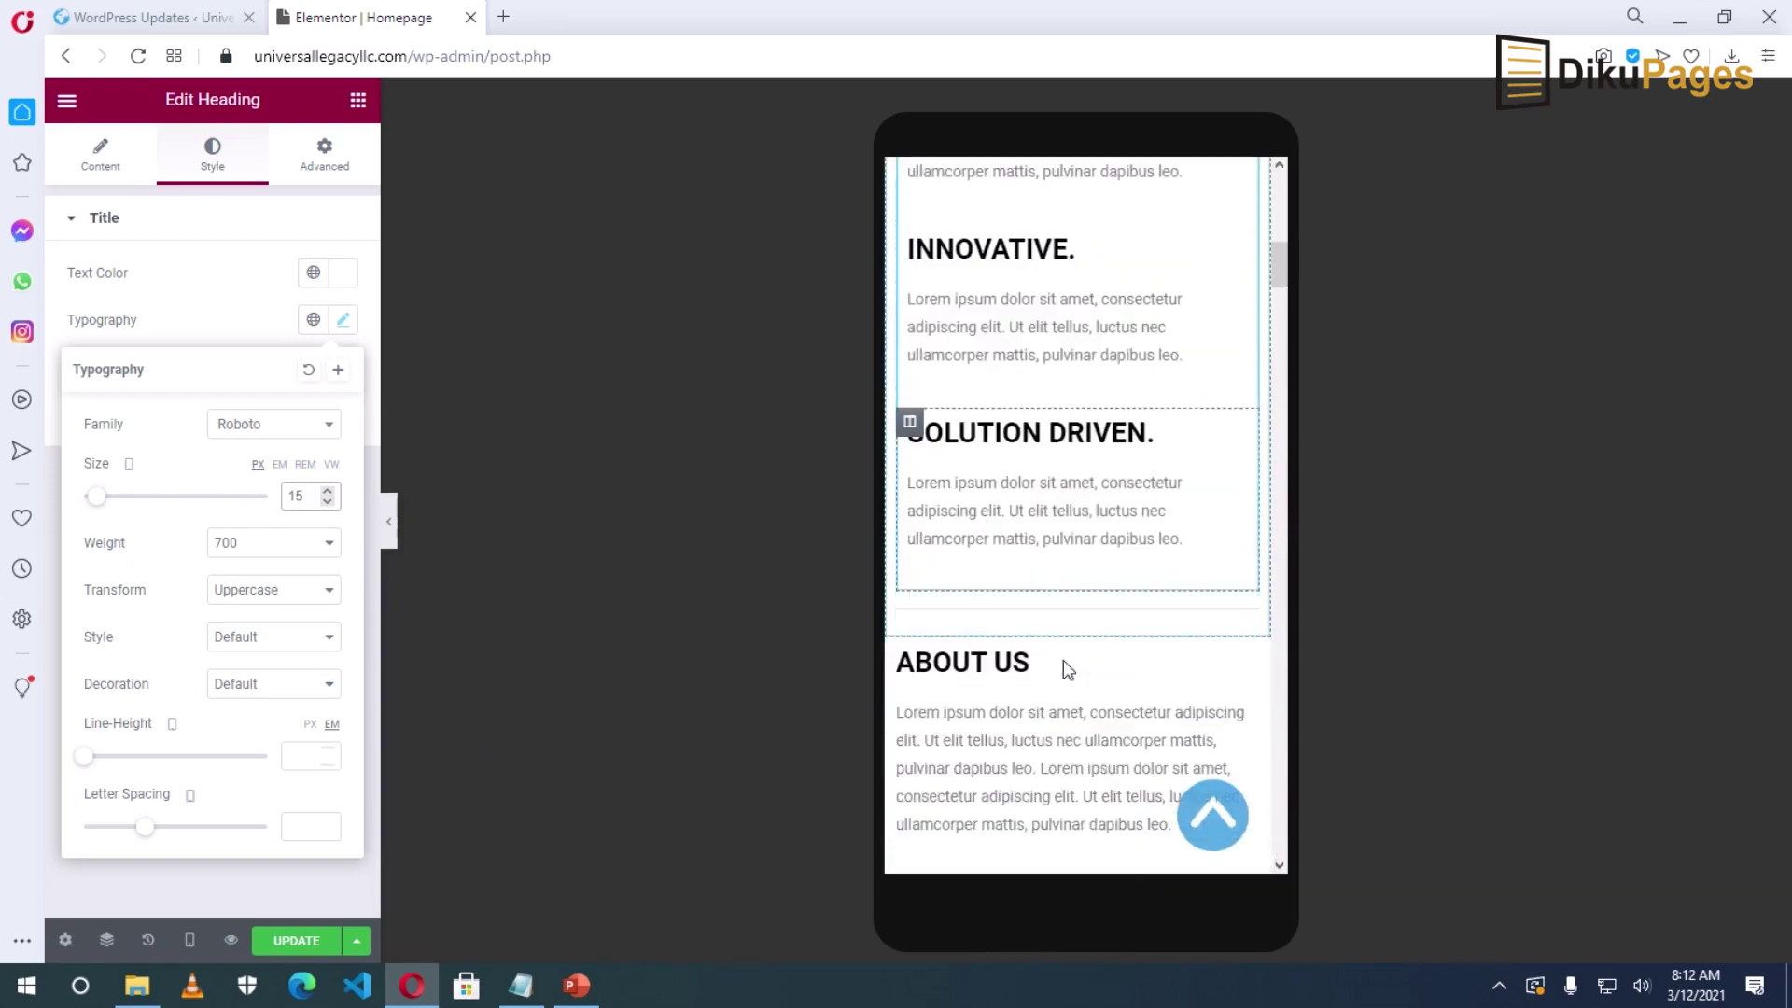
pyautogui.scroll(-8, 1065, 660)
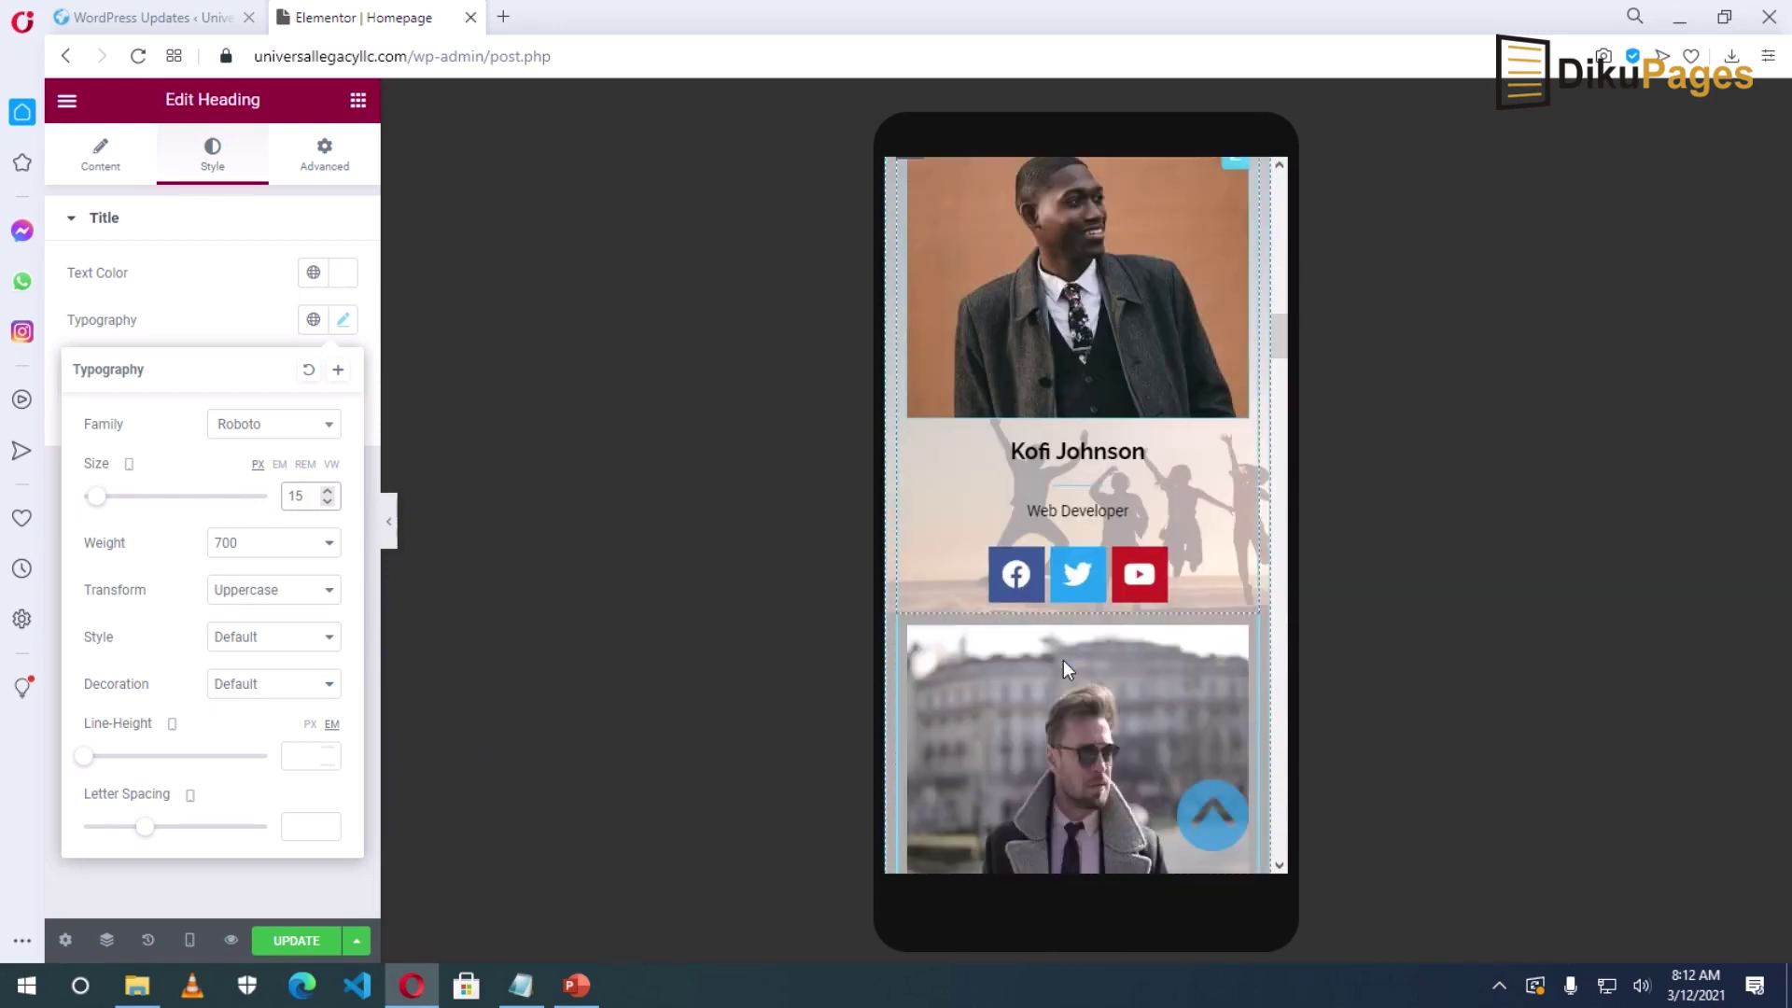
pyautogui.scroll(-10, 1065, 662)
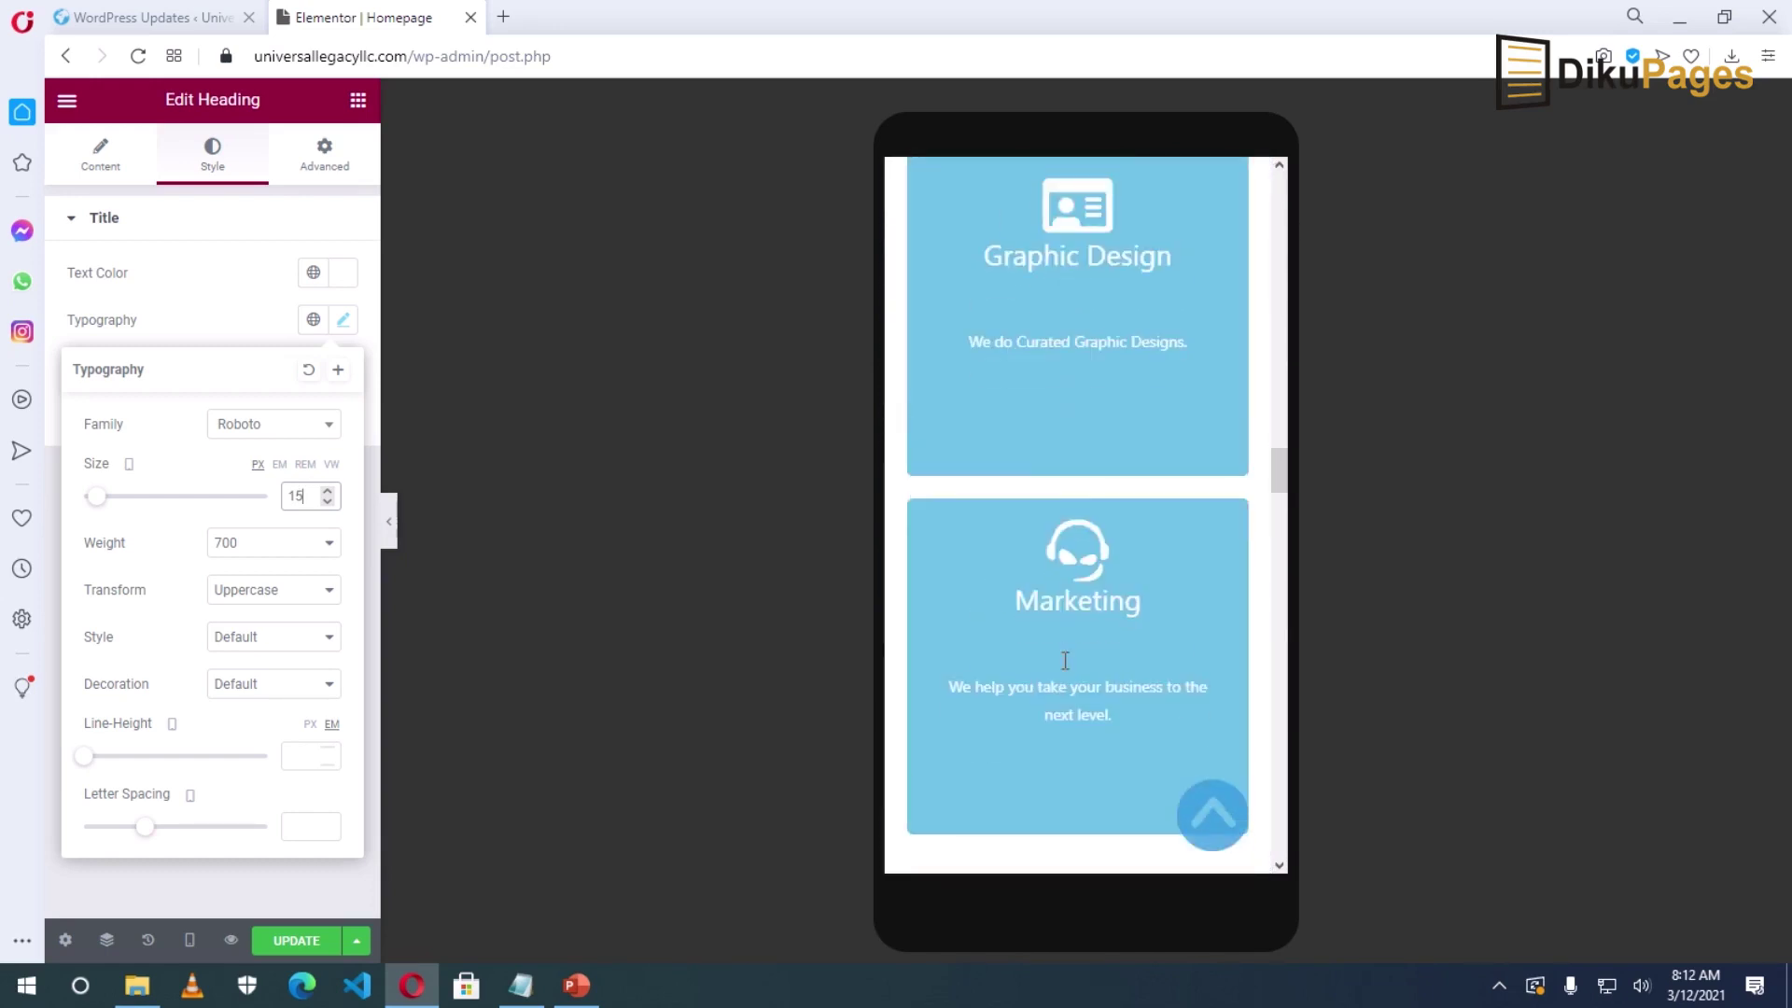
pyautogui.scroll(-3, 1064, 660)
pyautogui.scroll(3, 1065, 660)
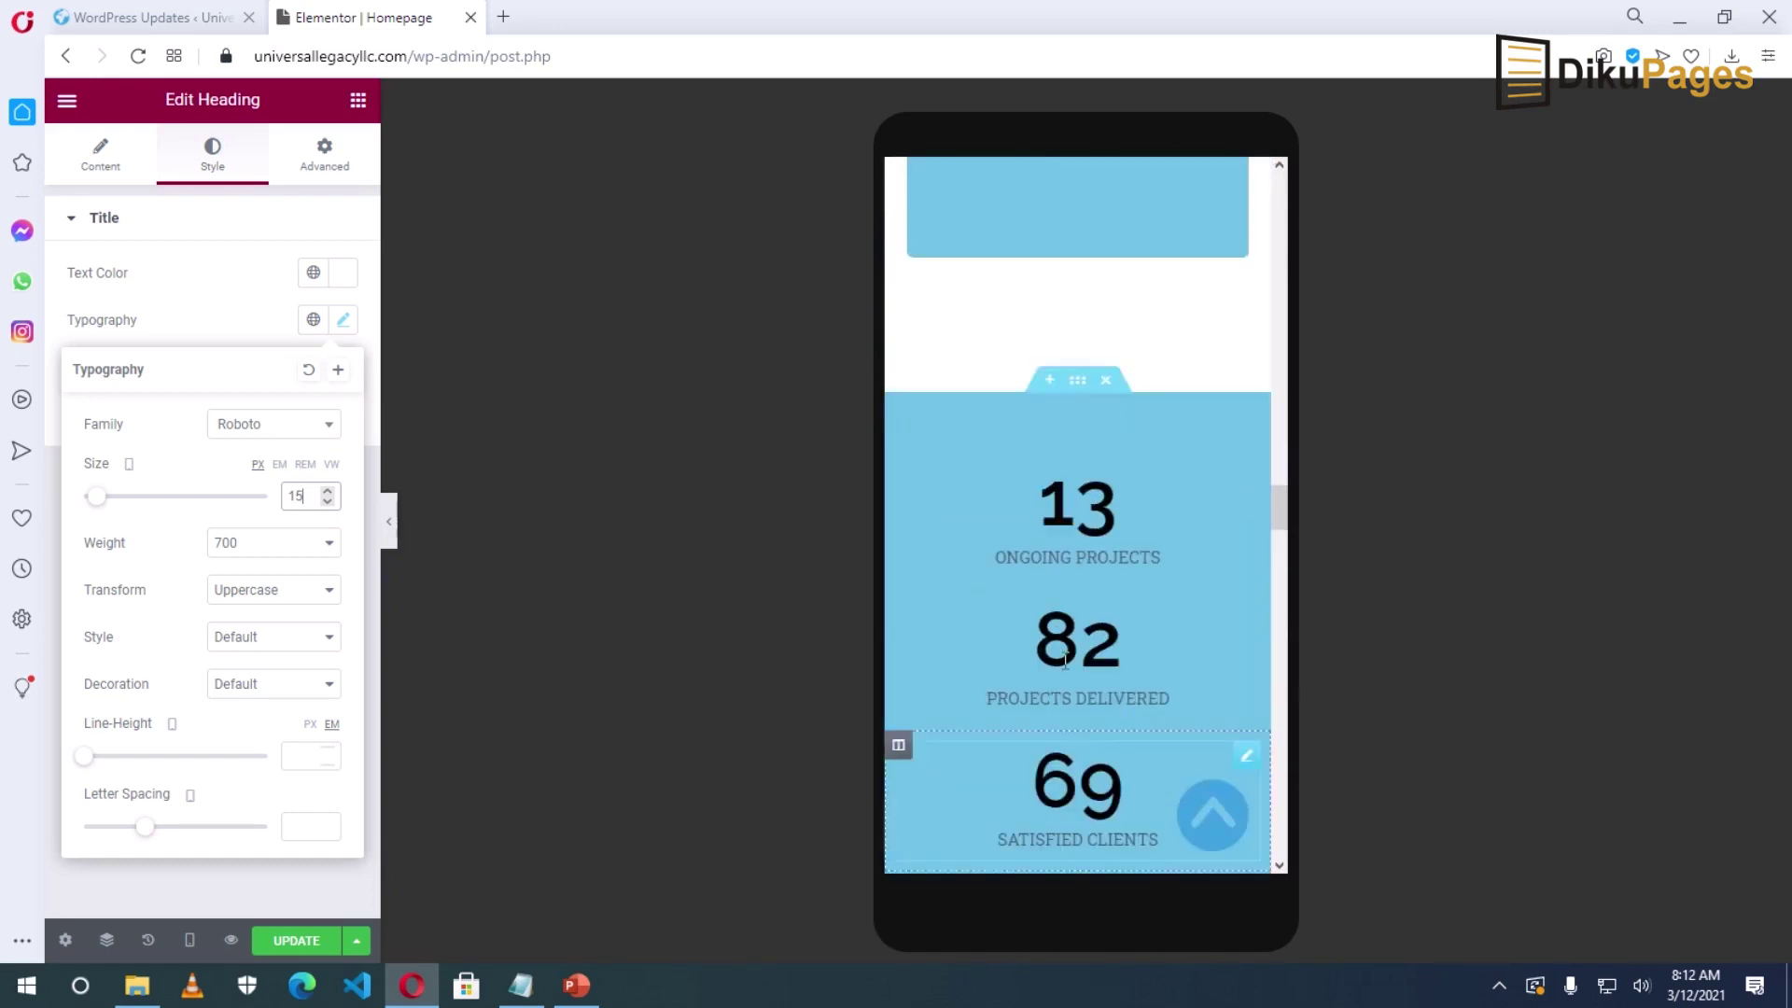
pyautogui.click(191, 941)
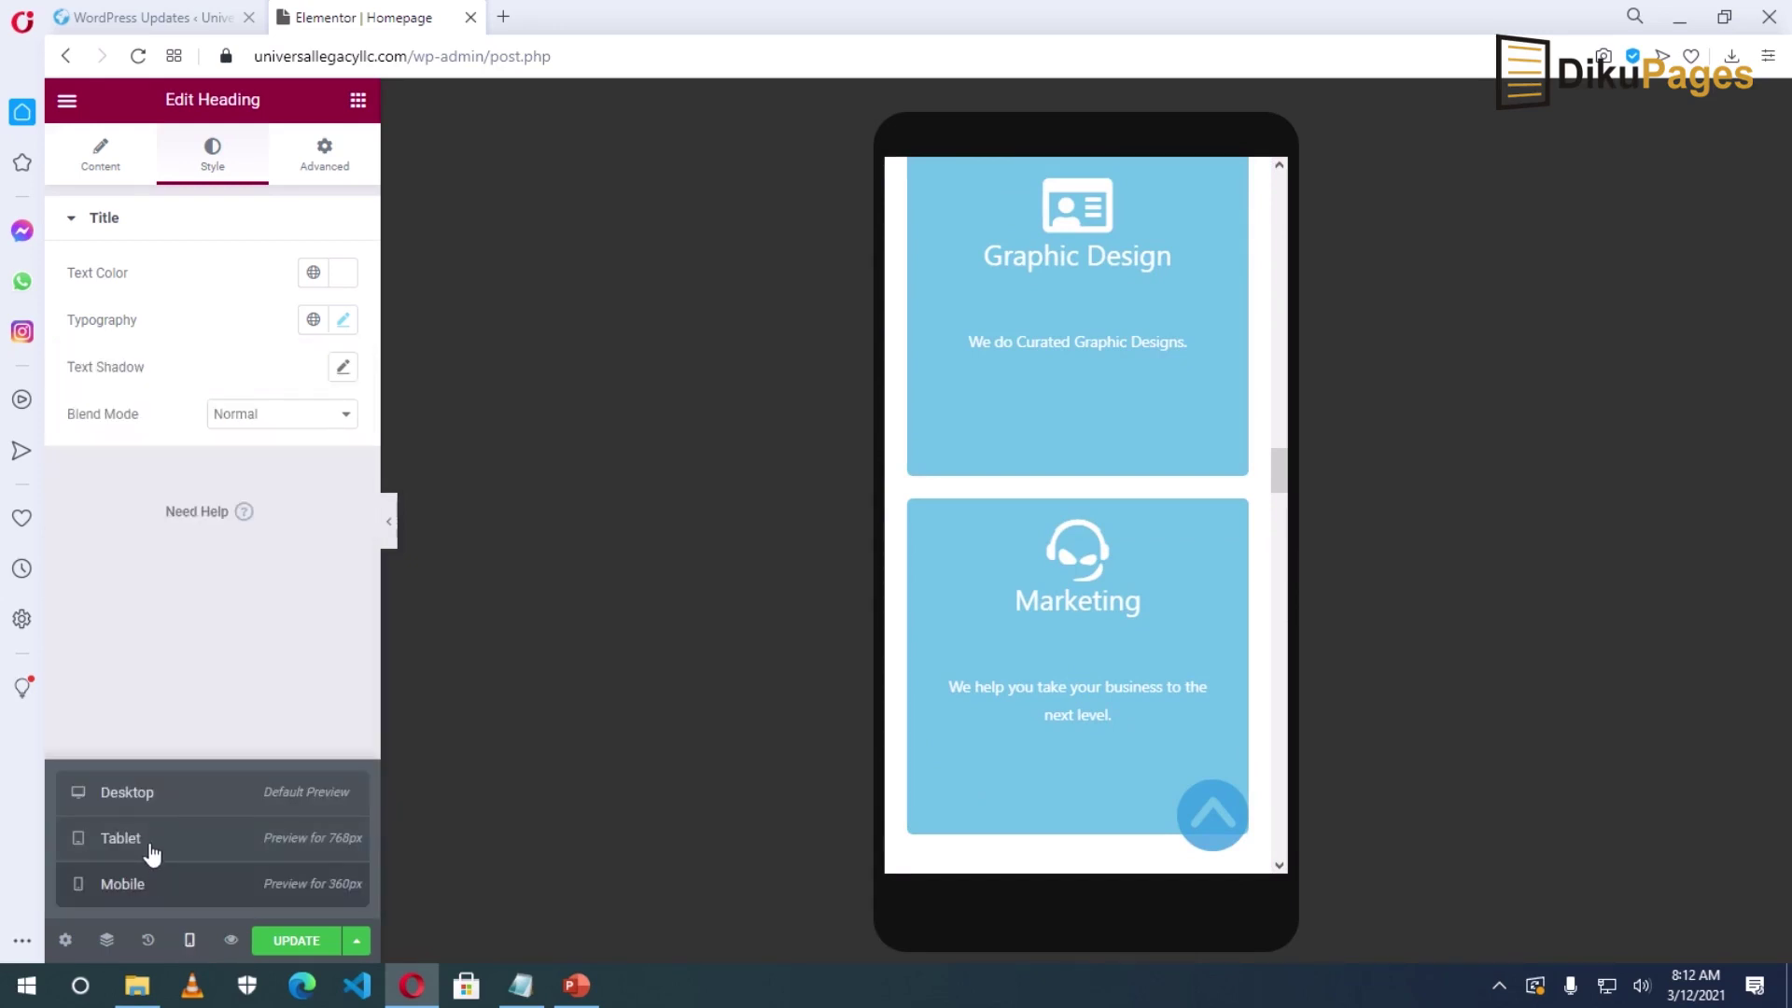
# Preview the homepage at tablet width, scrolling down to the footer and back to the hero
pyautogui.click(122, 838)
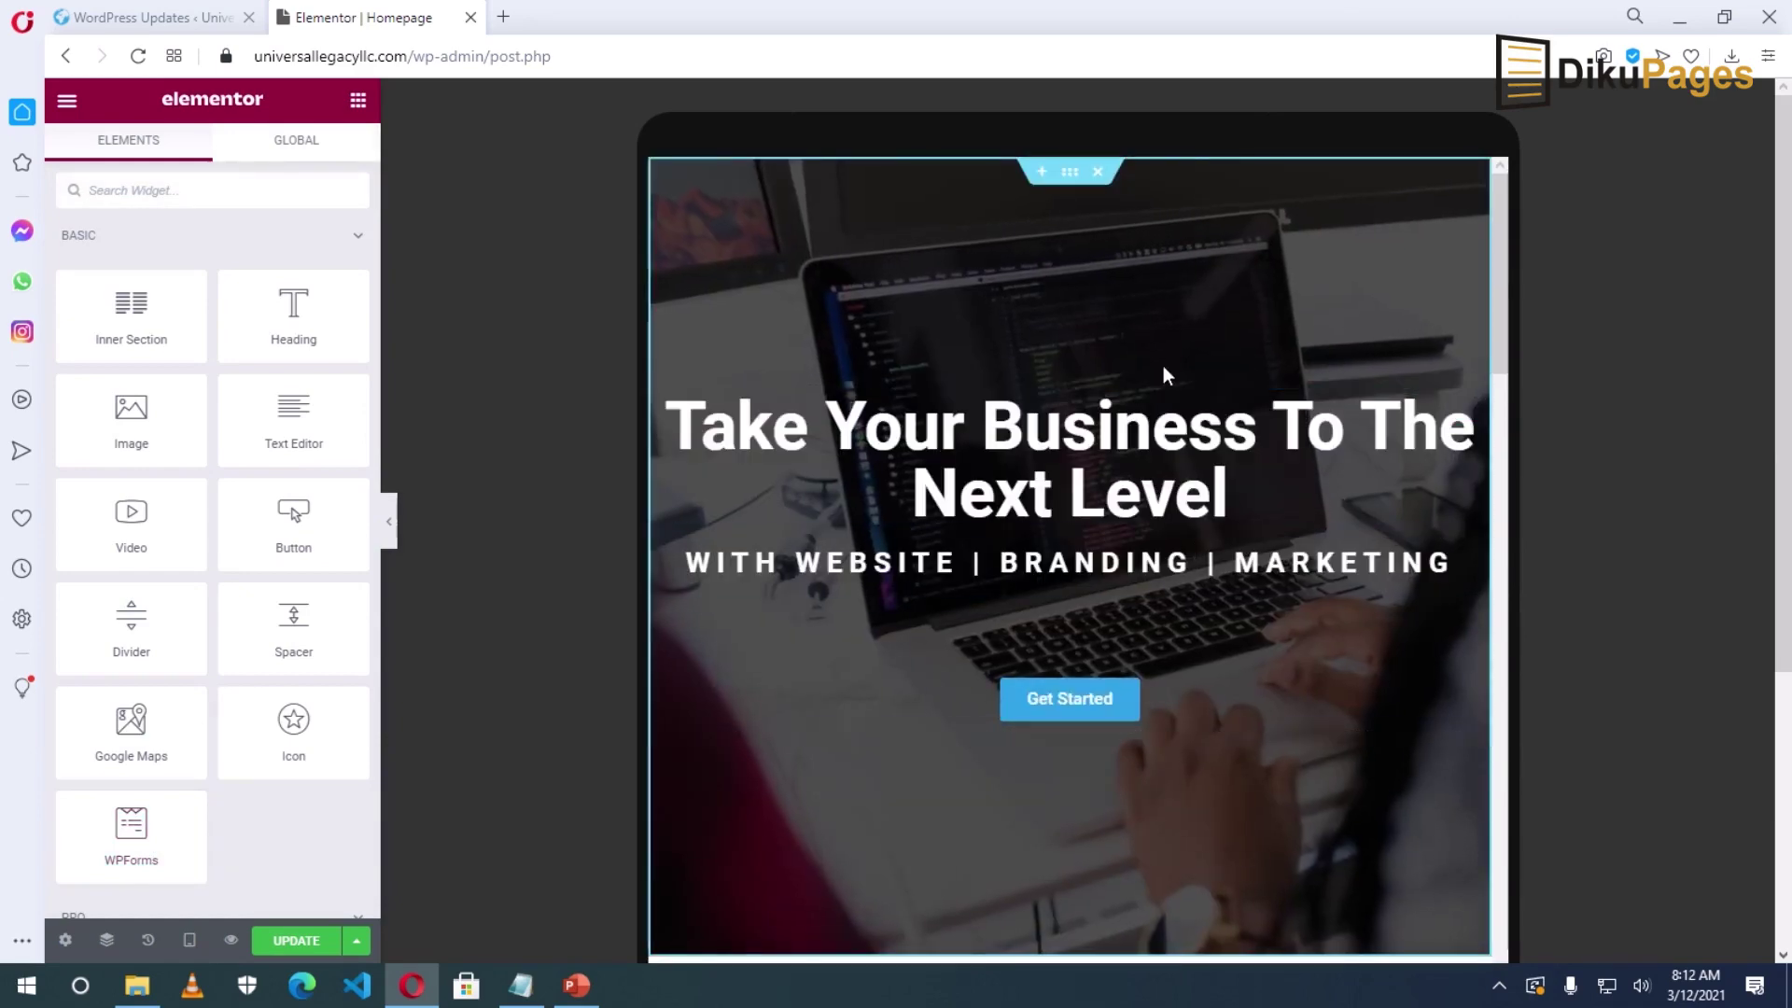
pyautogui.scroll(-5, 1171, 579)
pyautogui.scroll(-8, 1171, 579)
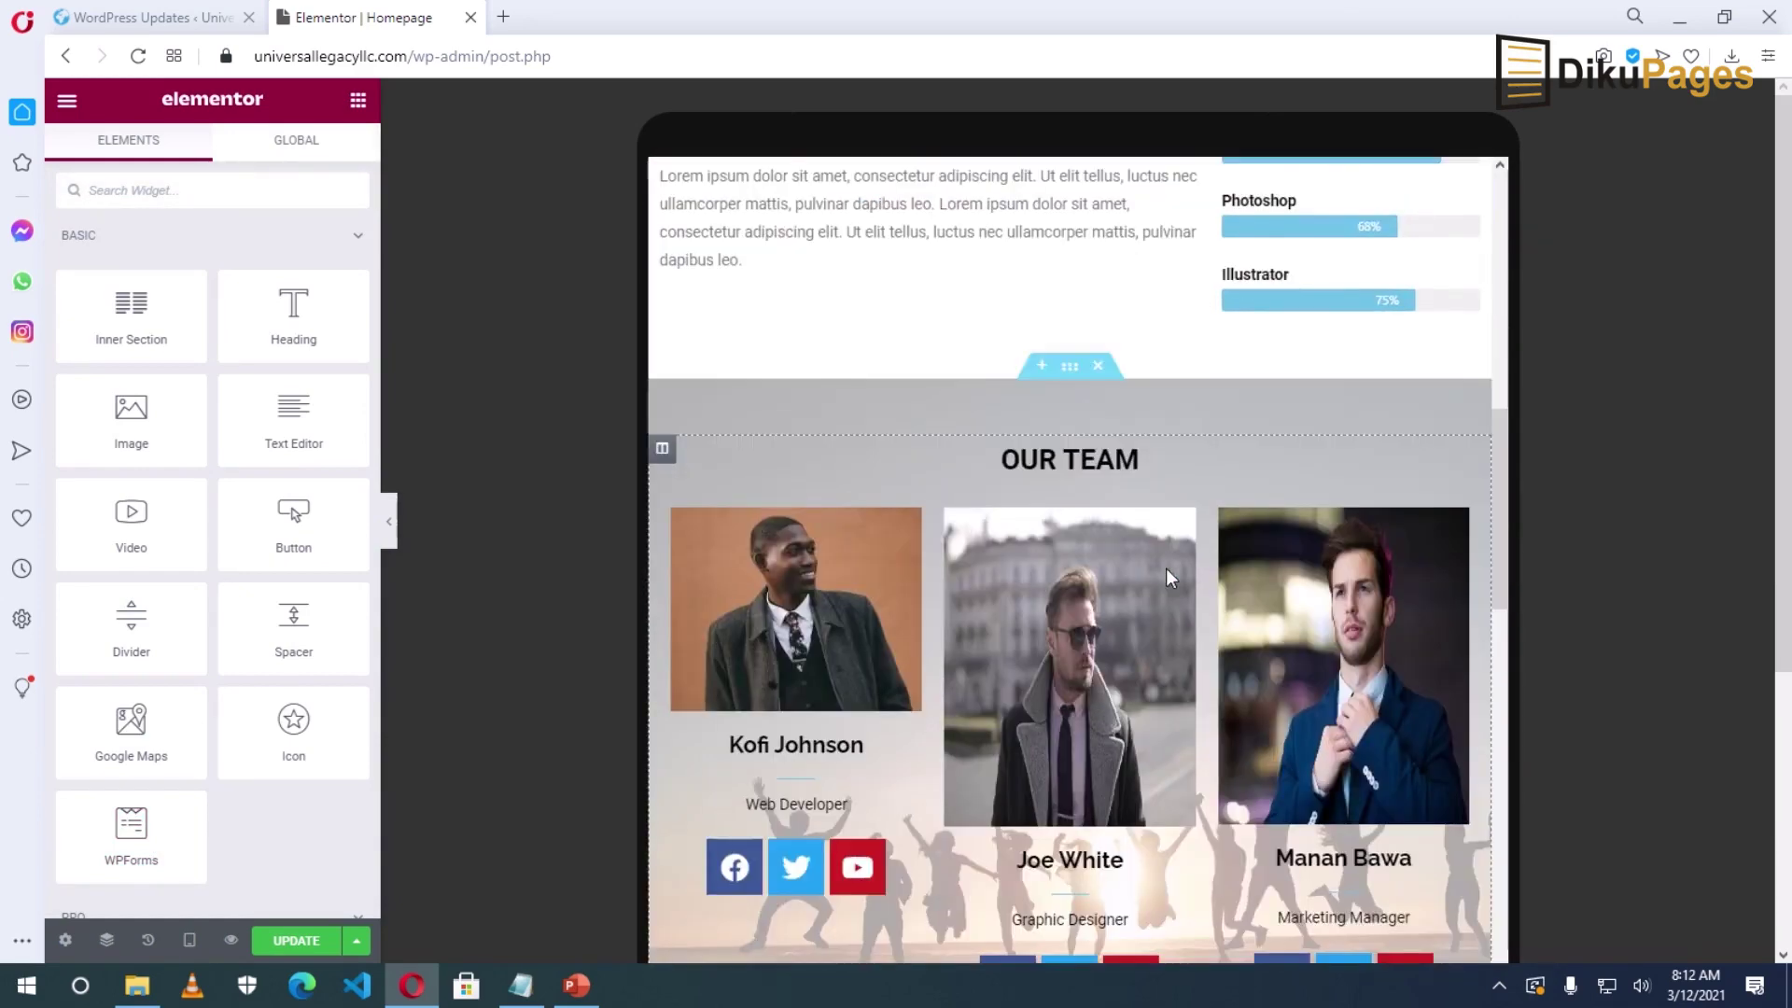
pyautogui.scroll(-5, 1171, 578)
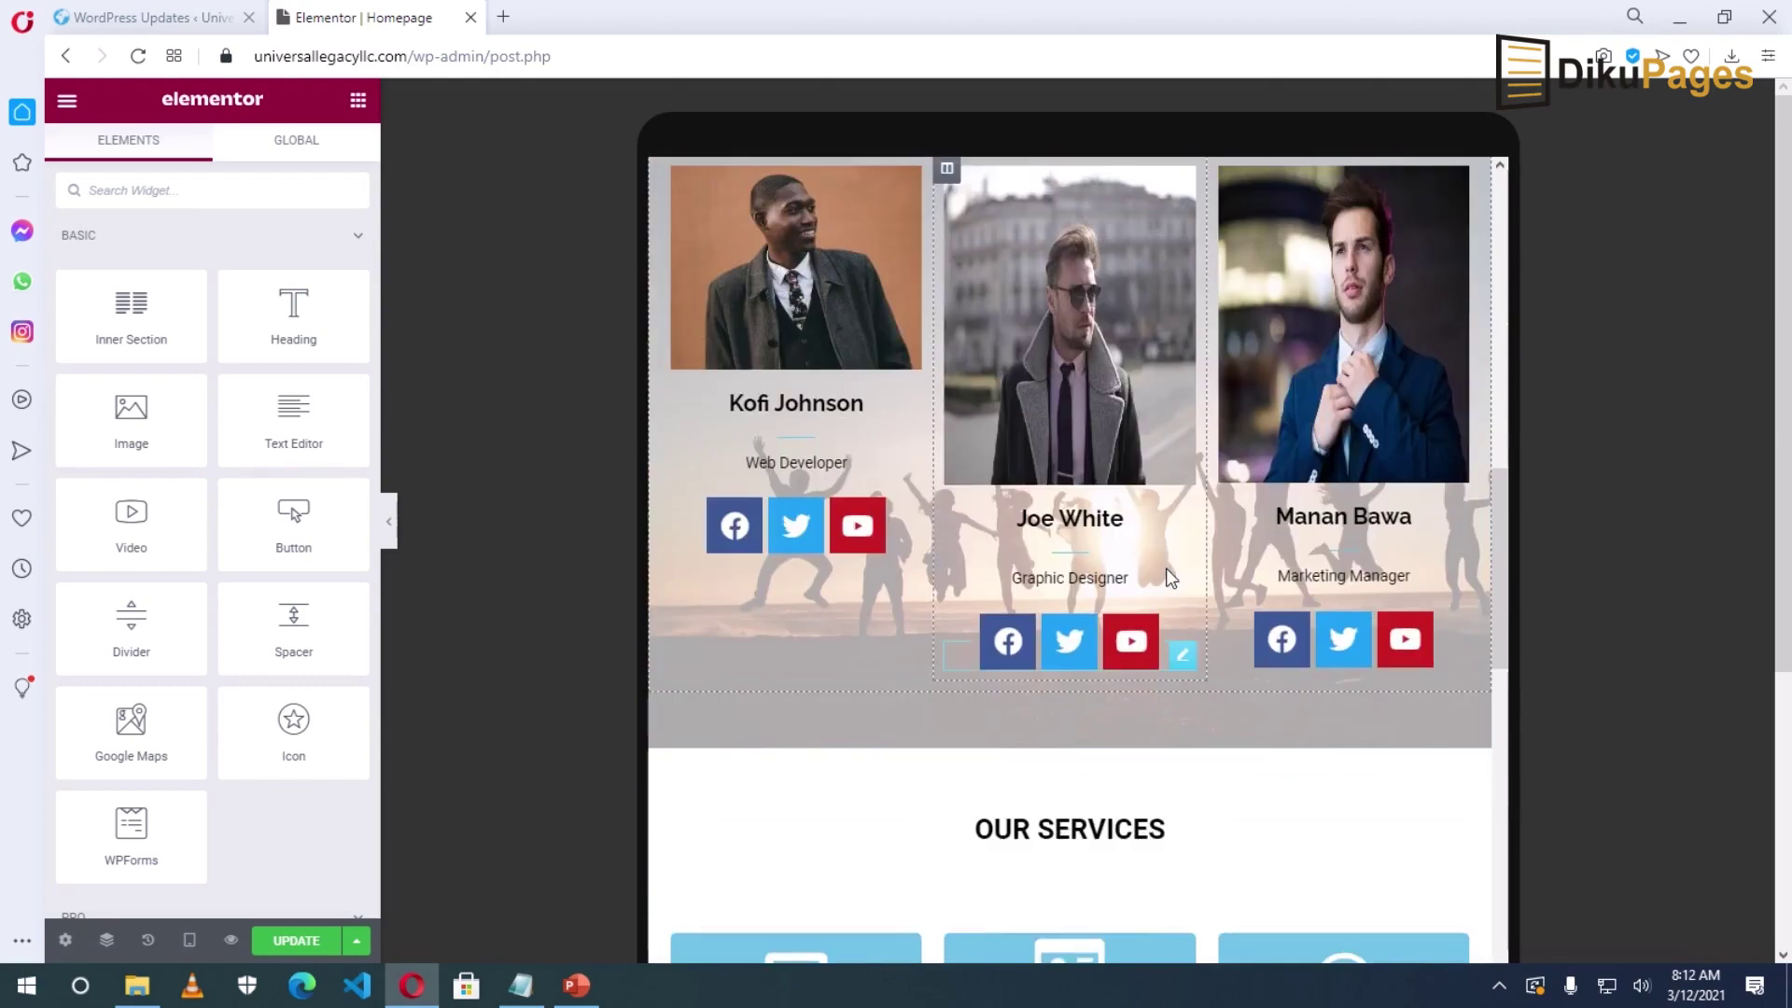
pyautogui.scroll(-10, 1167, 567)
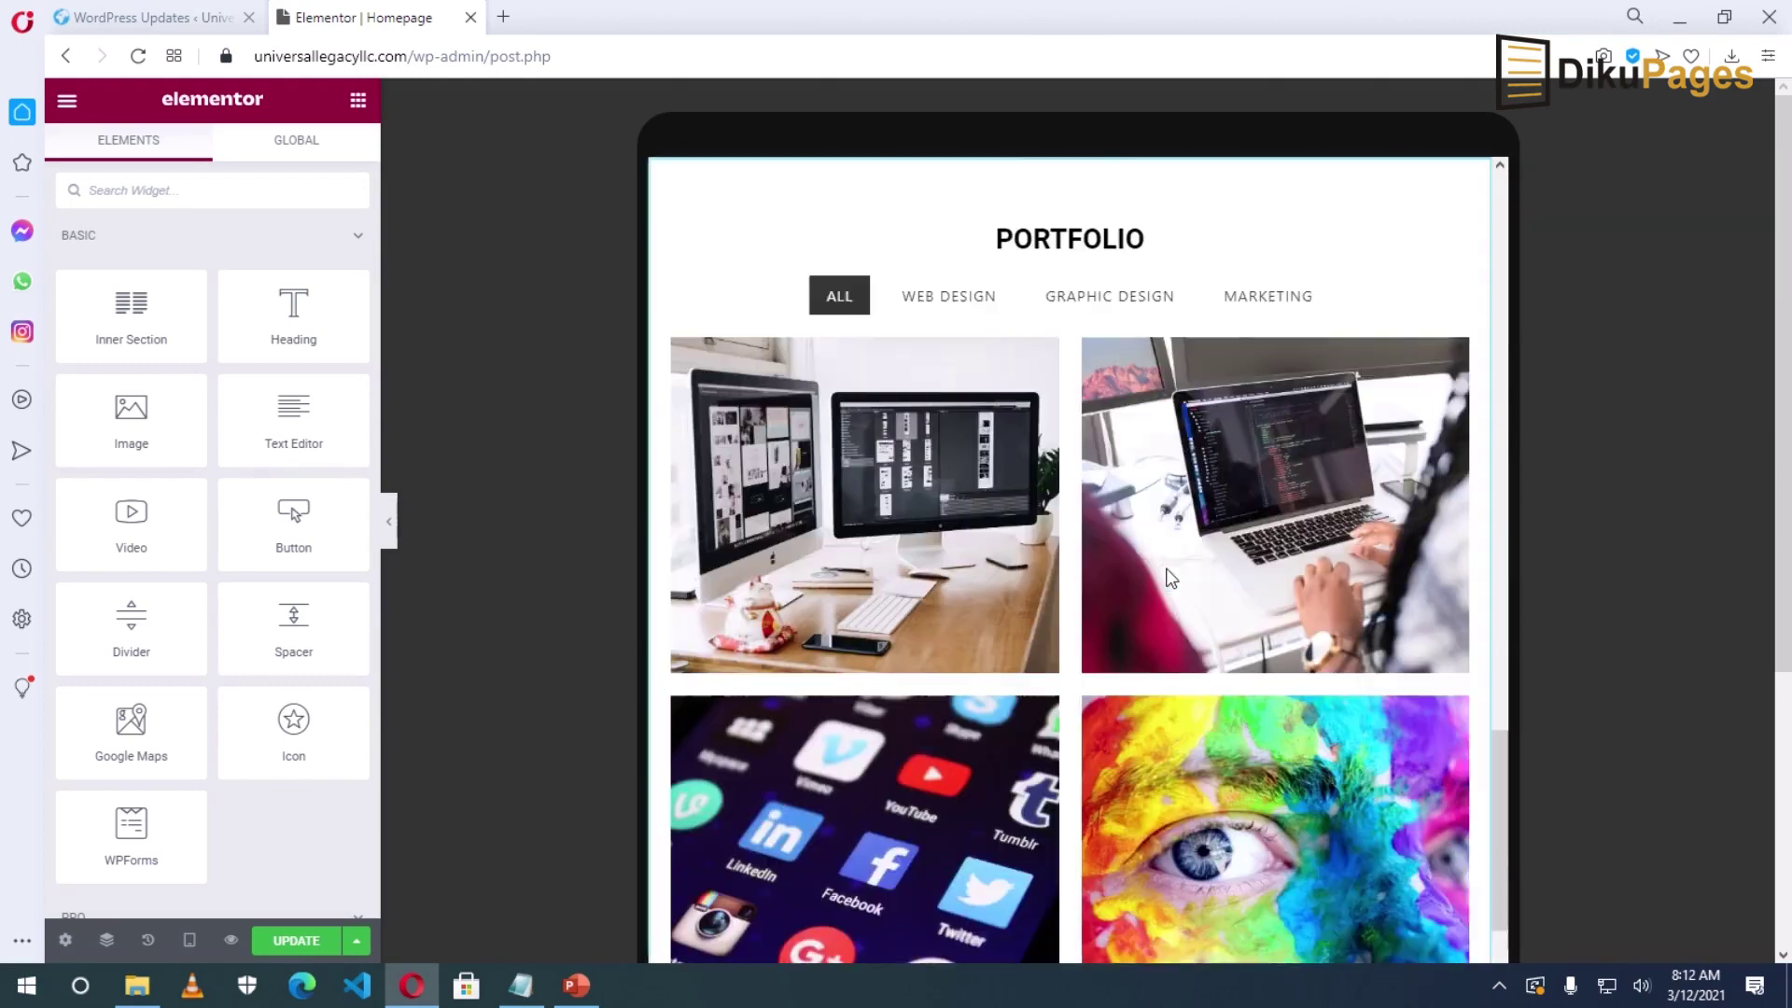
pyautogui.scroll(-10, 1171, 577)
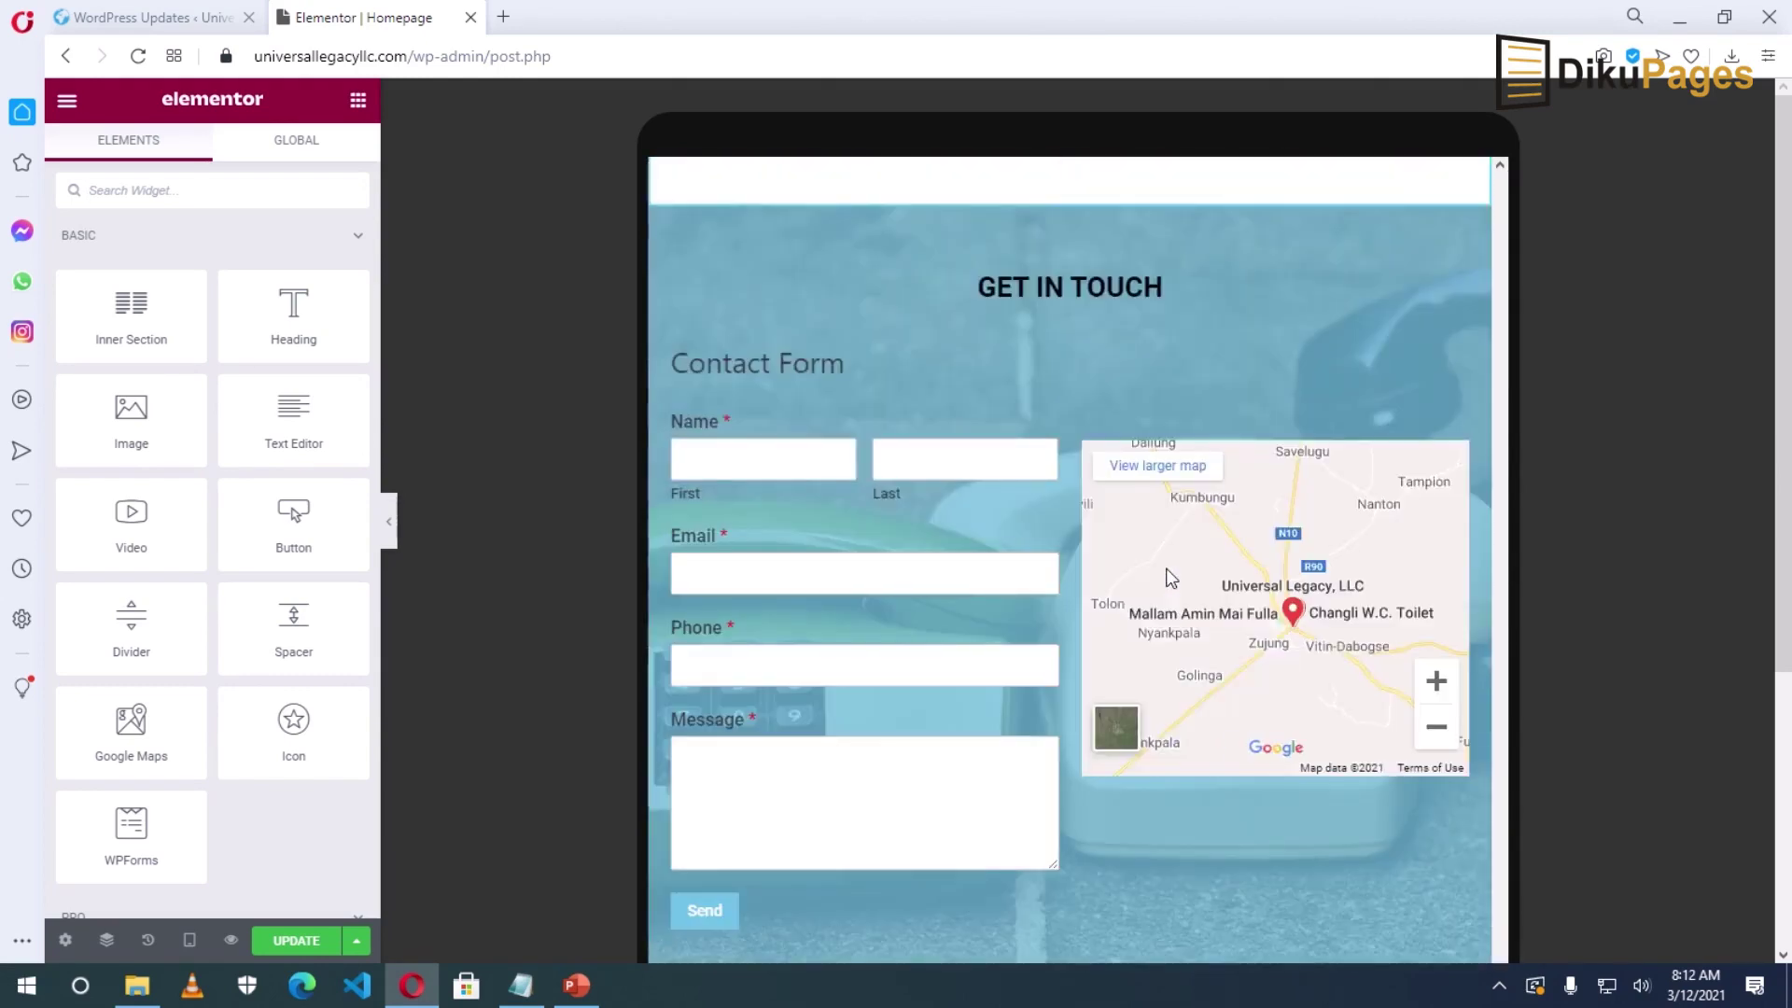
pyautogui.scroll(20, 1166, 567)
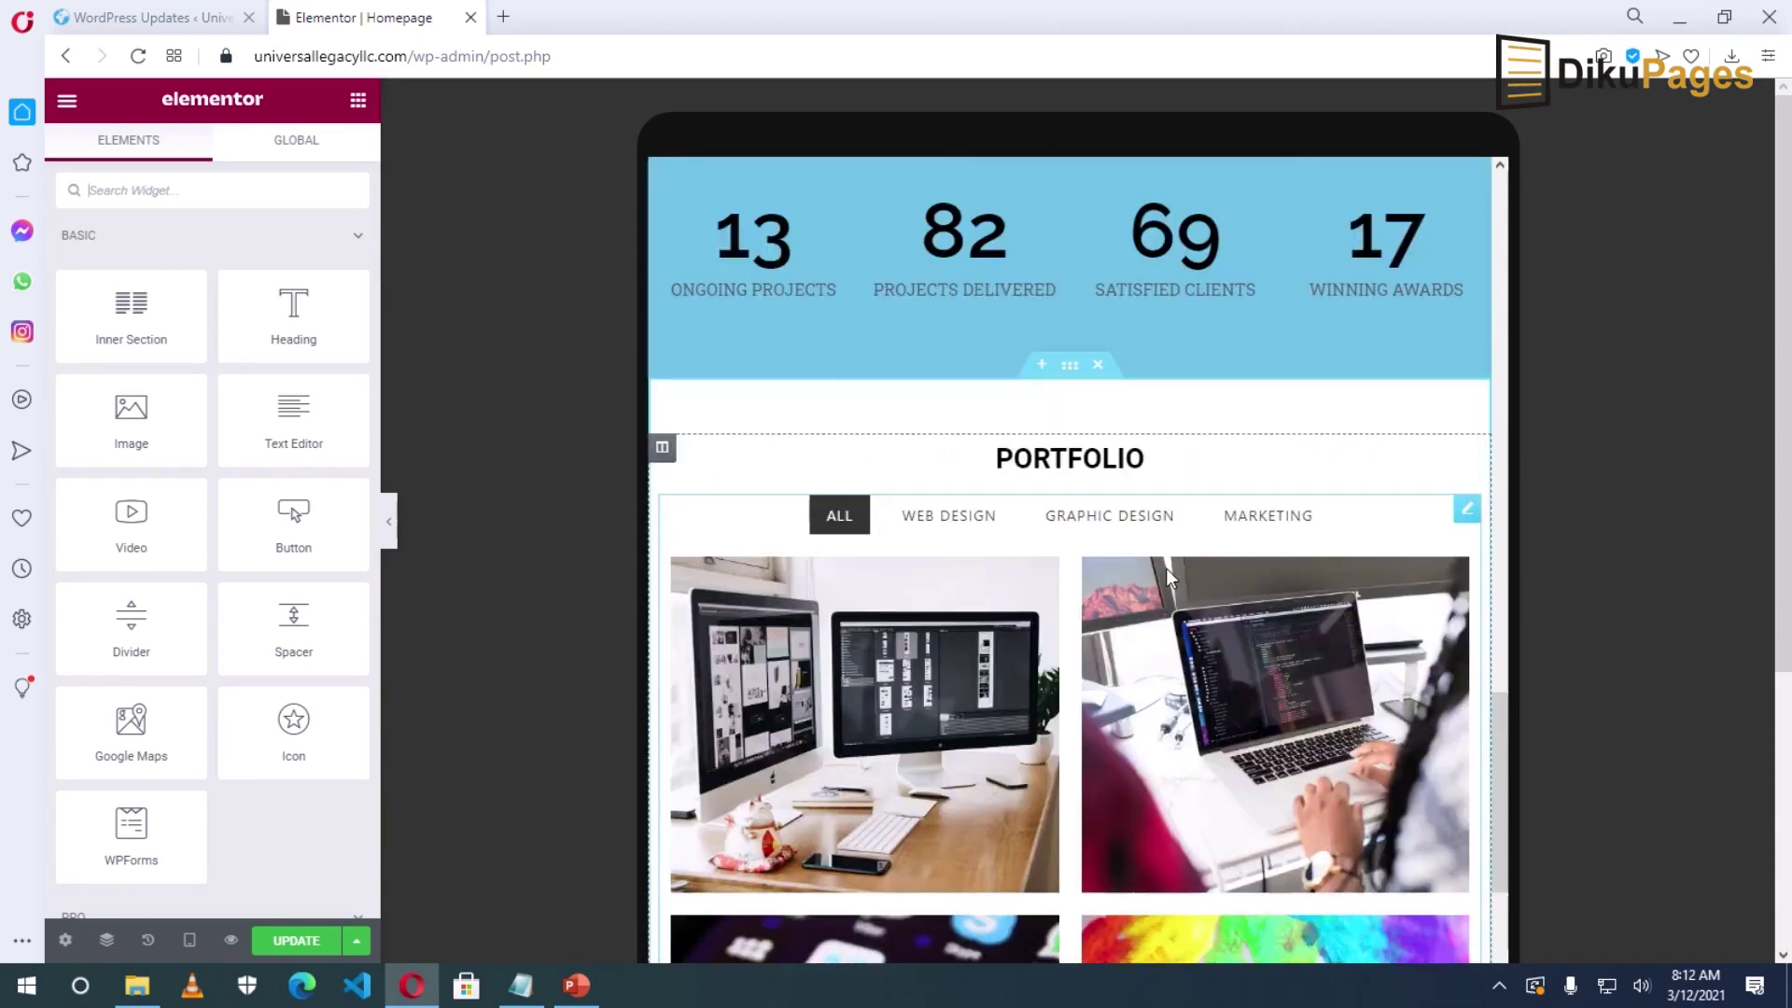
pyautogui.scroll(-5, 1167, 597)
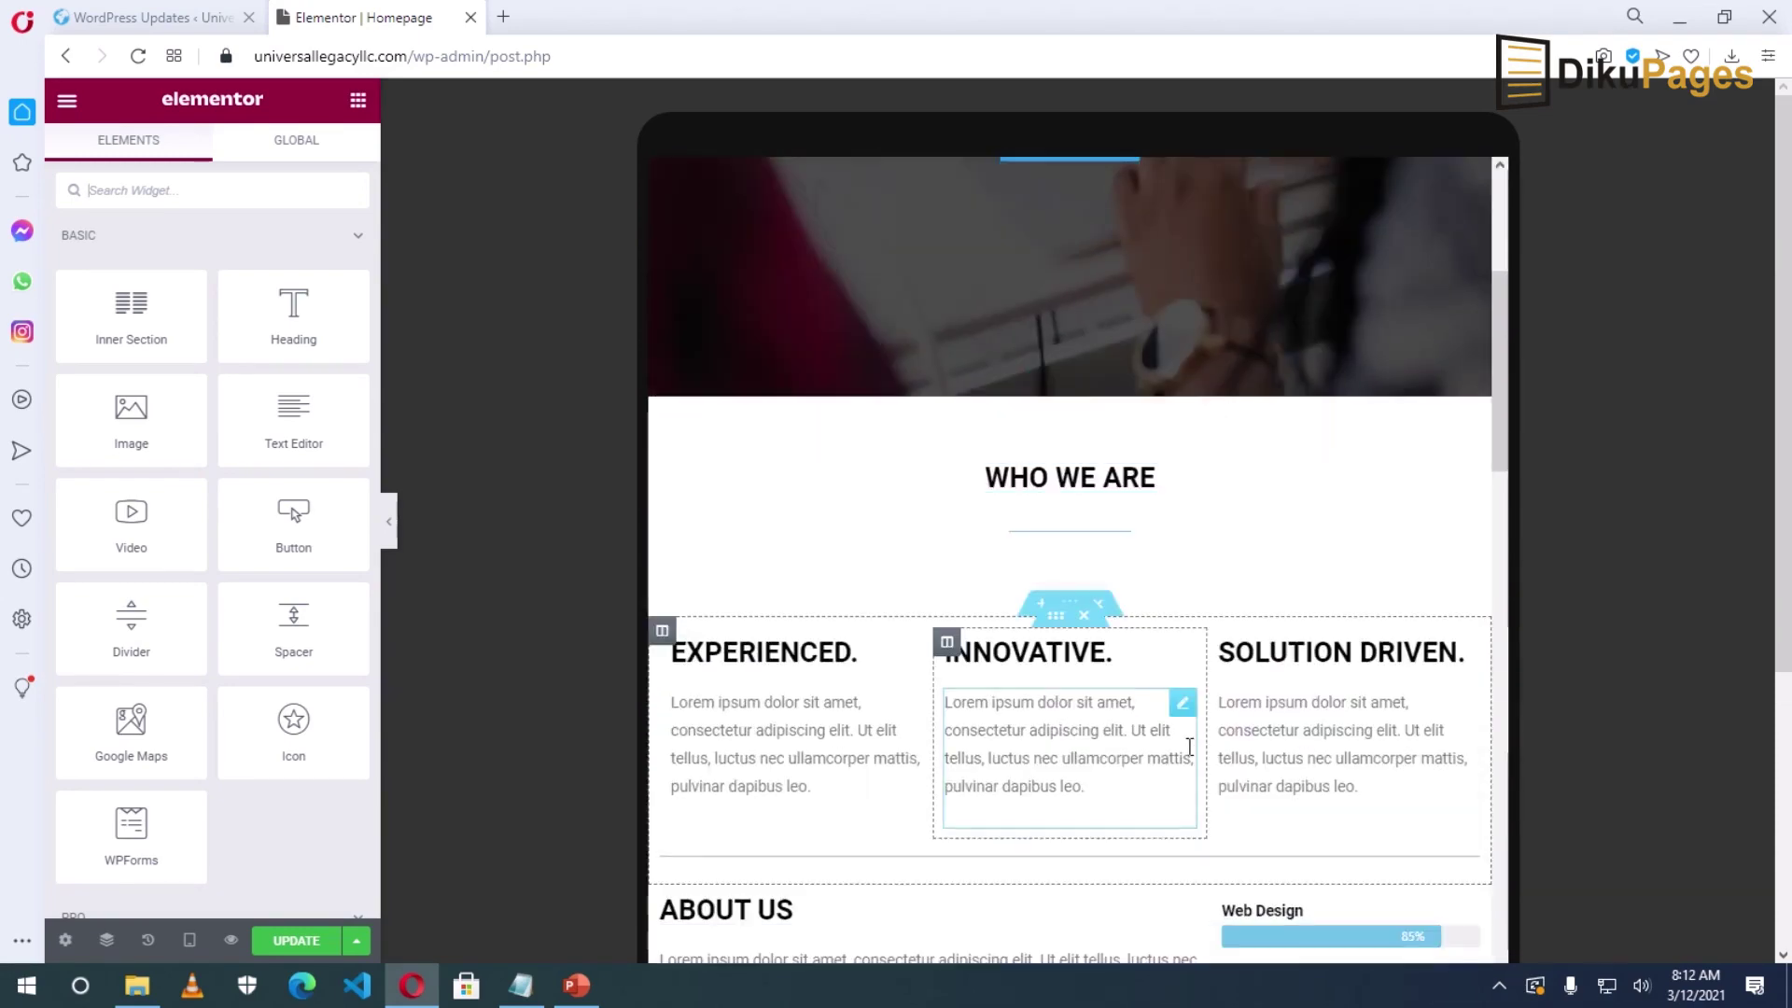
pyautogui.scroll(5, 1138, 615)
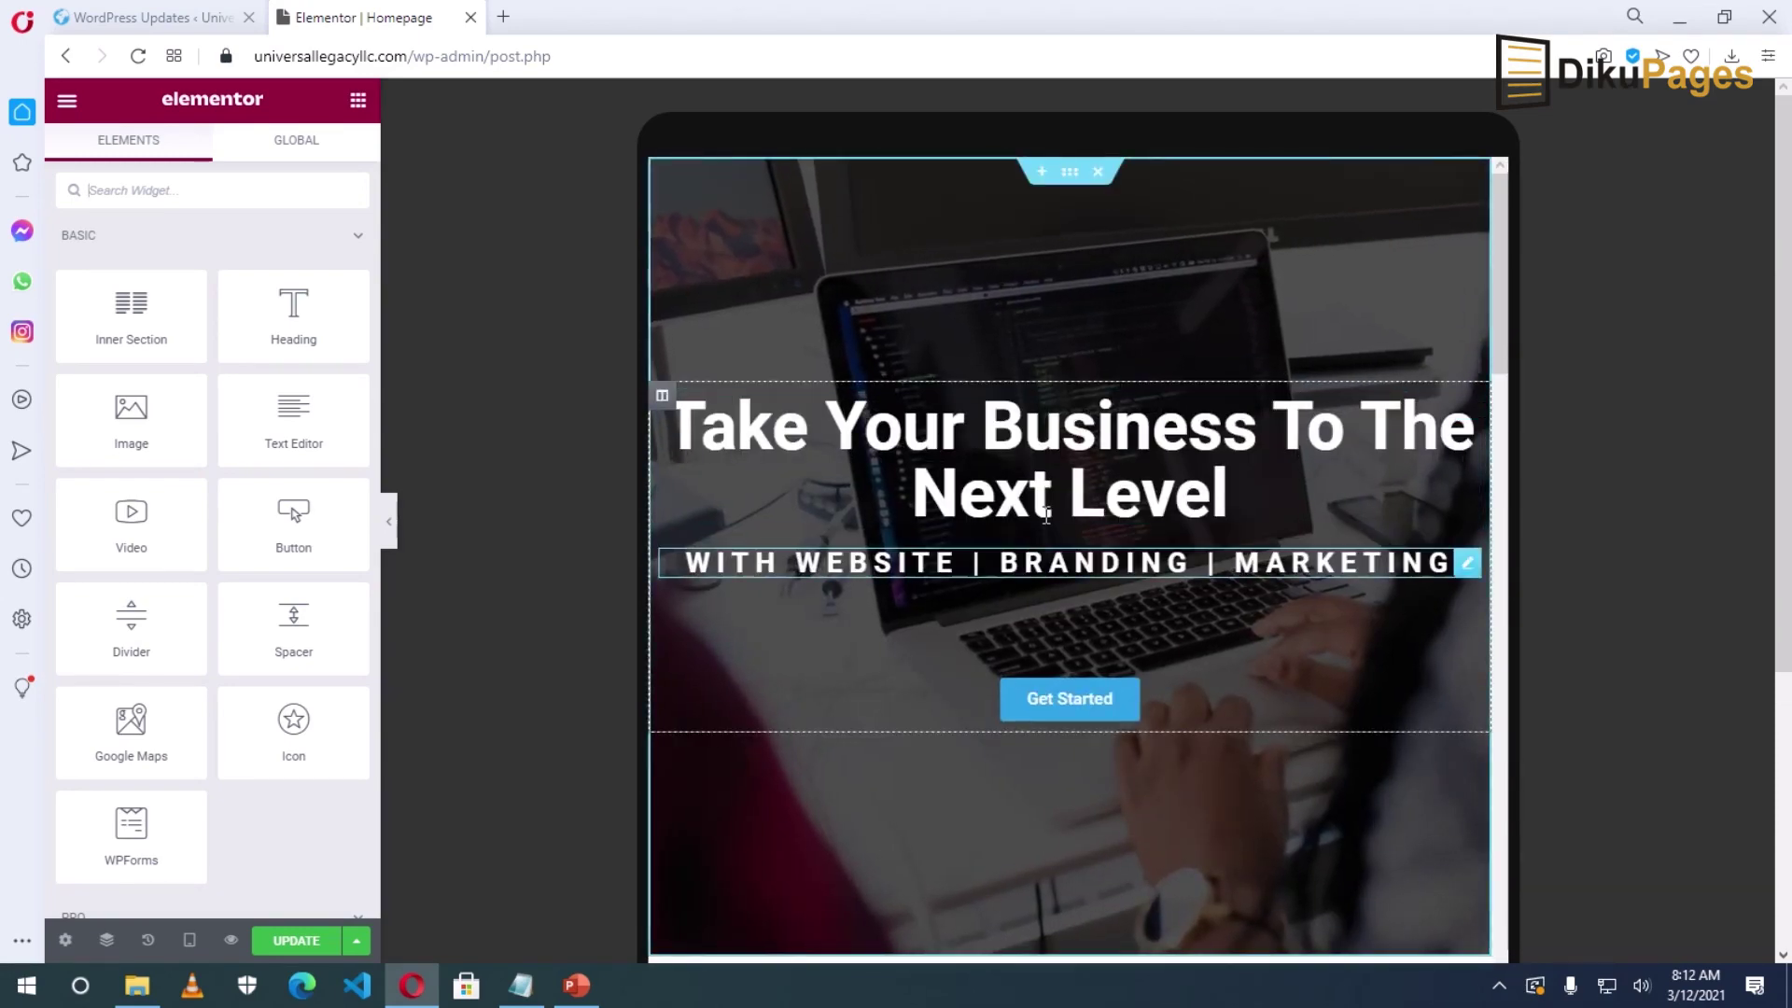
# Shrink the hero heading's tablet font size to 41 px so it fits on one line
pyautogui.click(1093, 476)
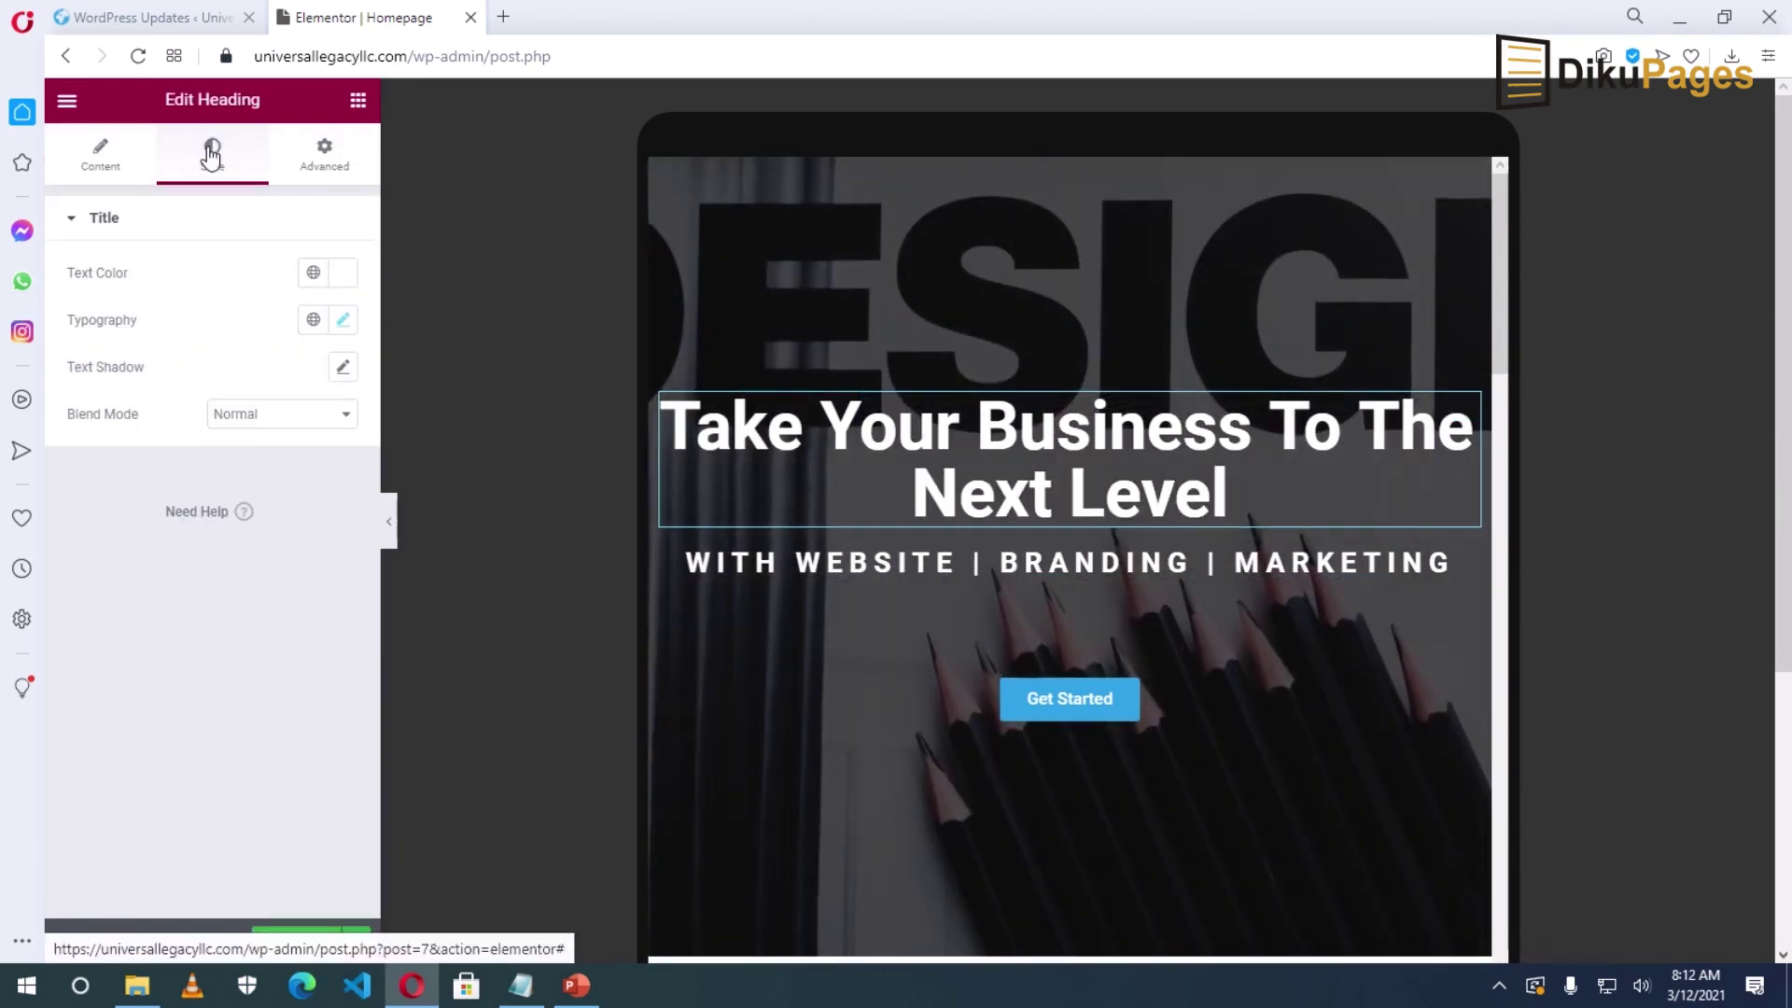
pyautogui.click(343, 321)
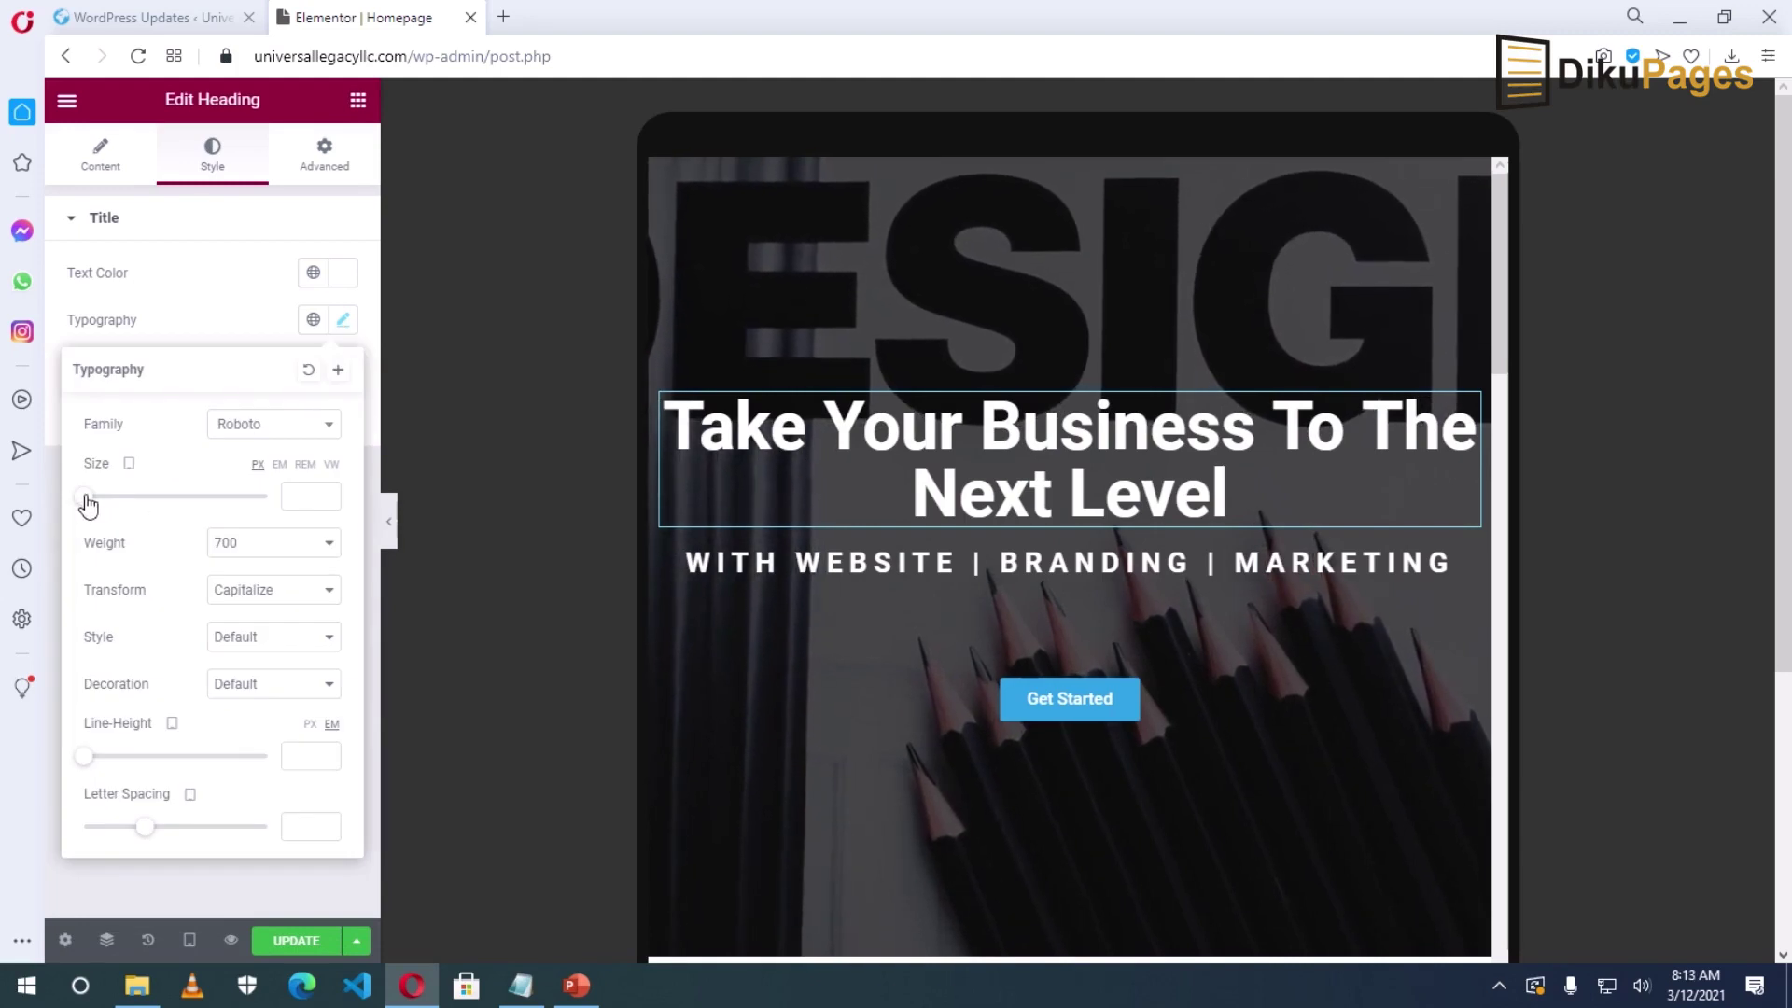
pyautogui.moveTo(86, 497); pyautogui.dragTo(125, 504)
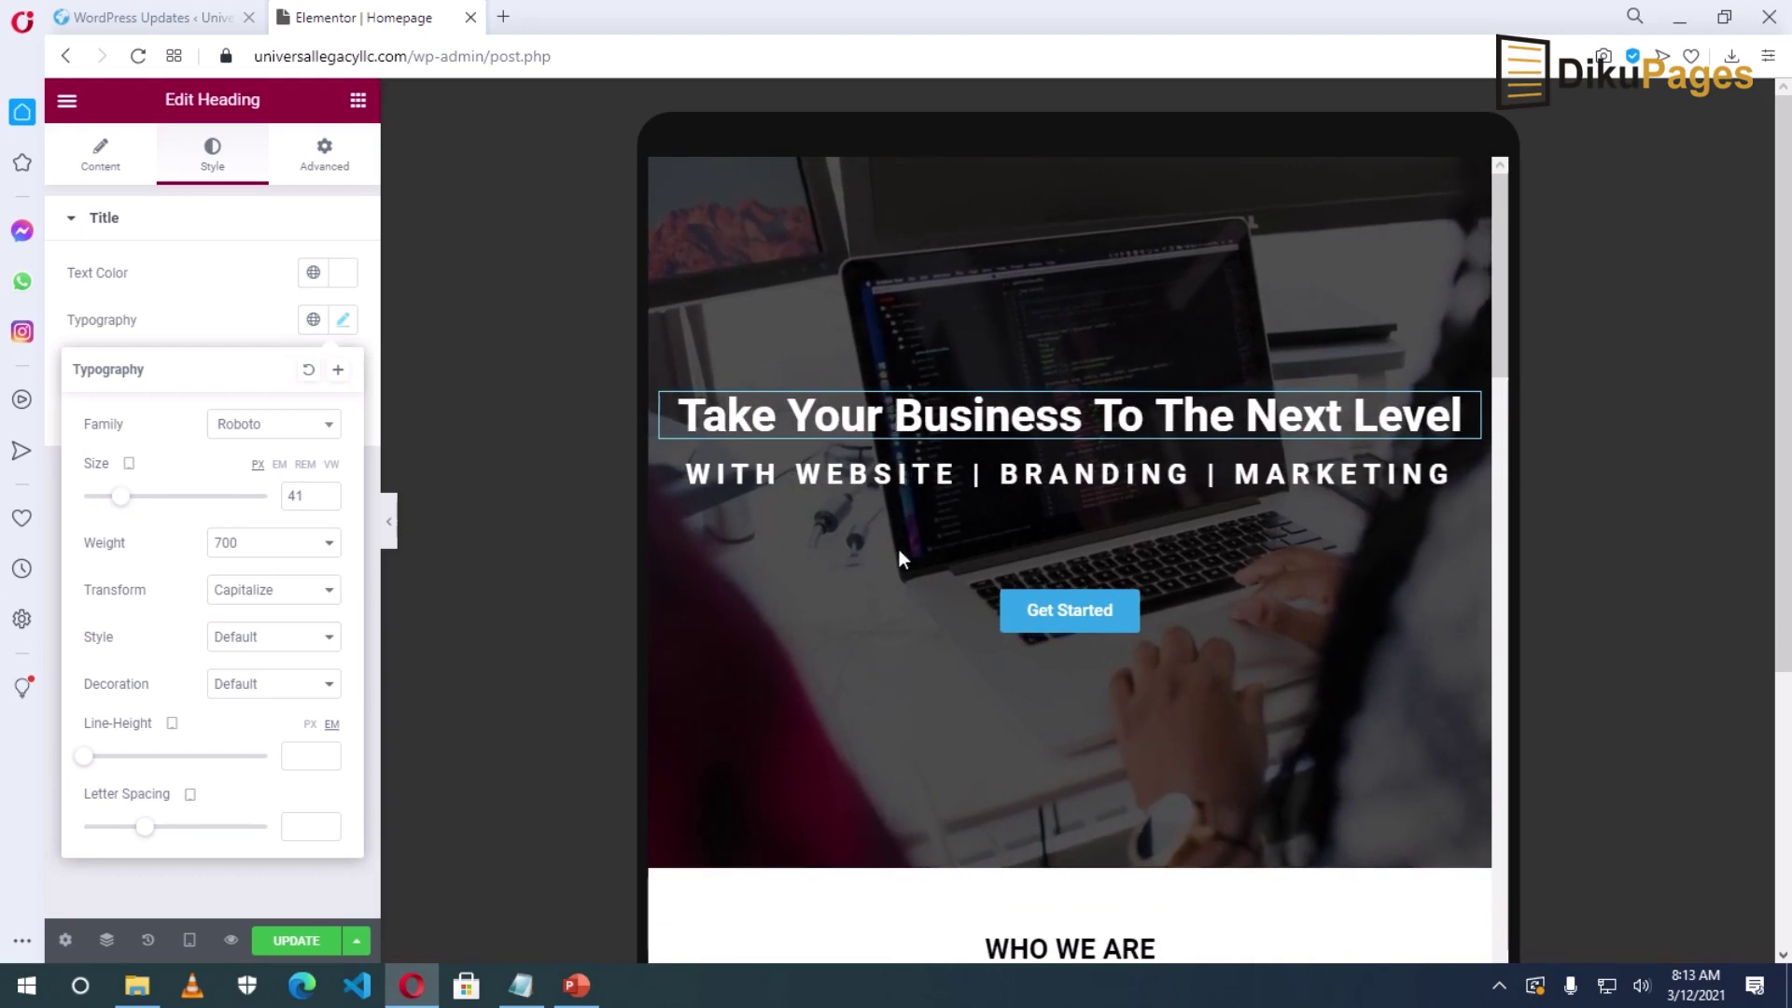
pyautogui.click(1092, 482)
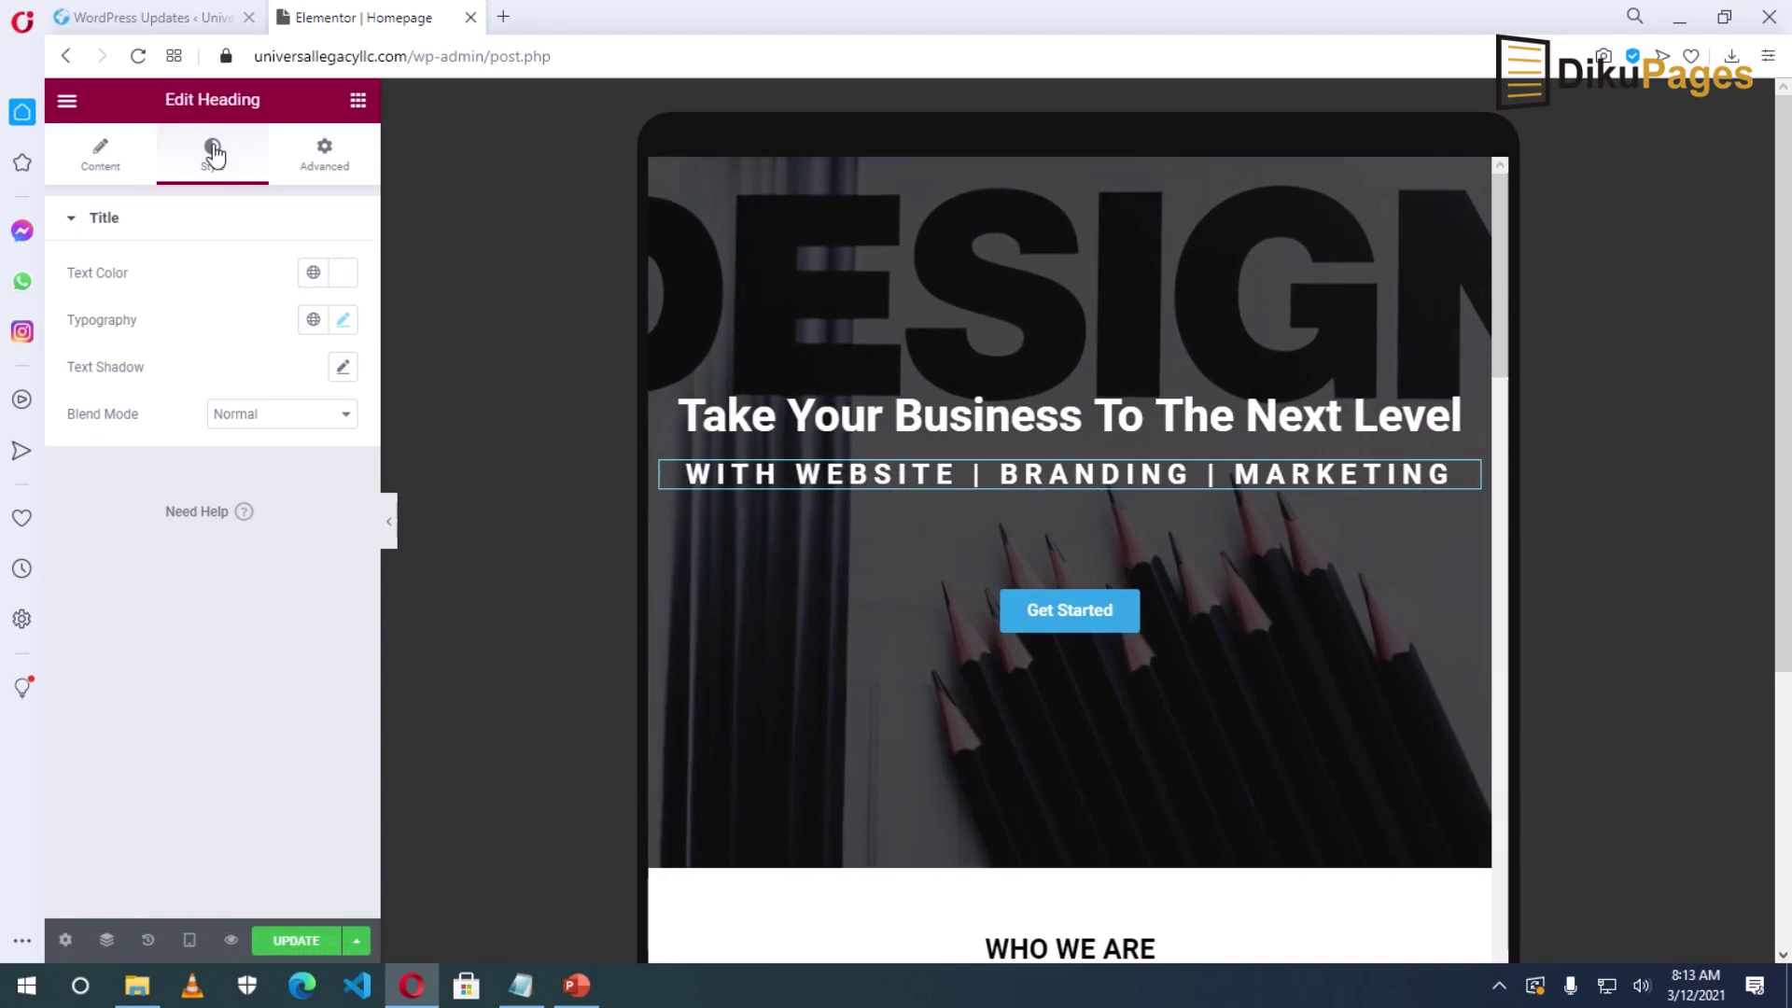
# Set the hero subheading's tablet typography size to 20 px
pyautogui.click(344, 321)
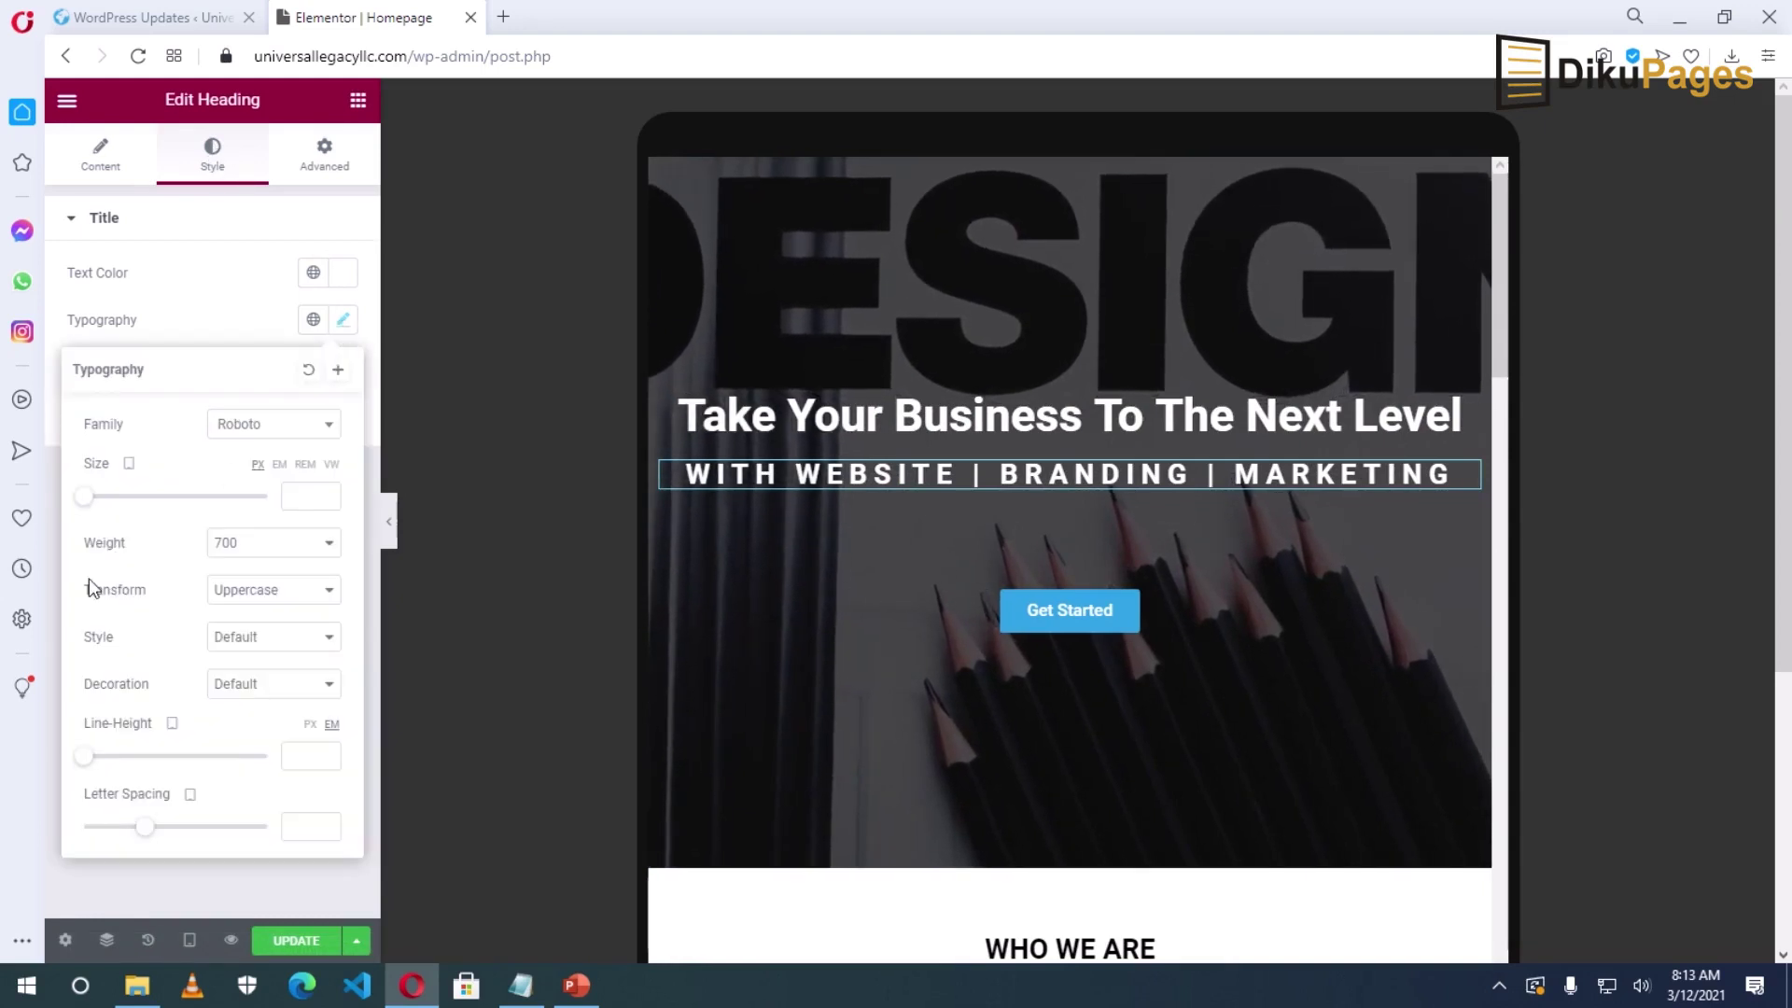
pyautogui.moveTo(84, 501); pyautogui.dragTo(104, 502)
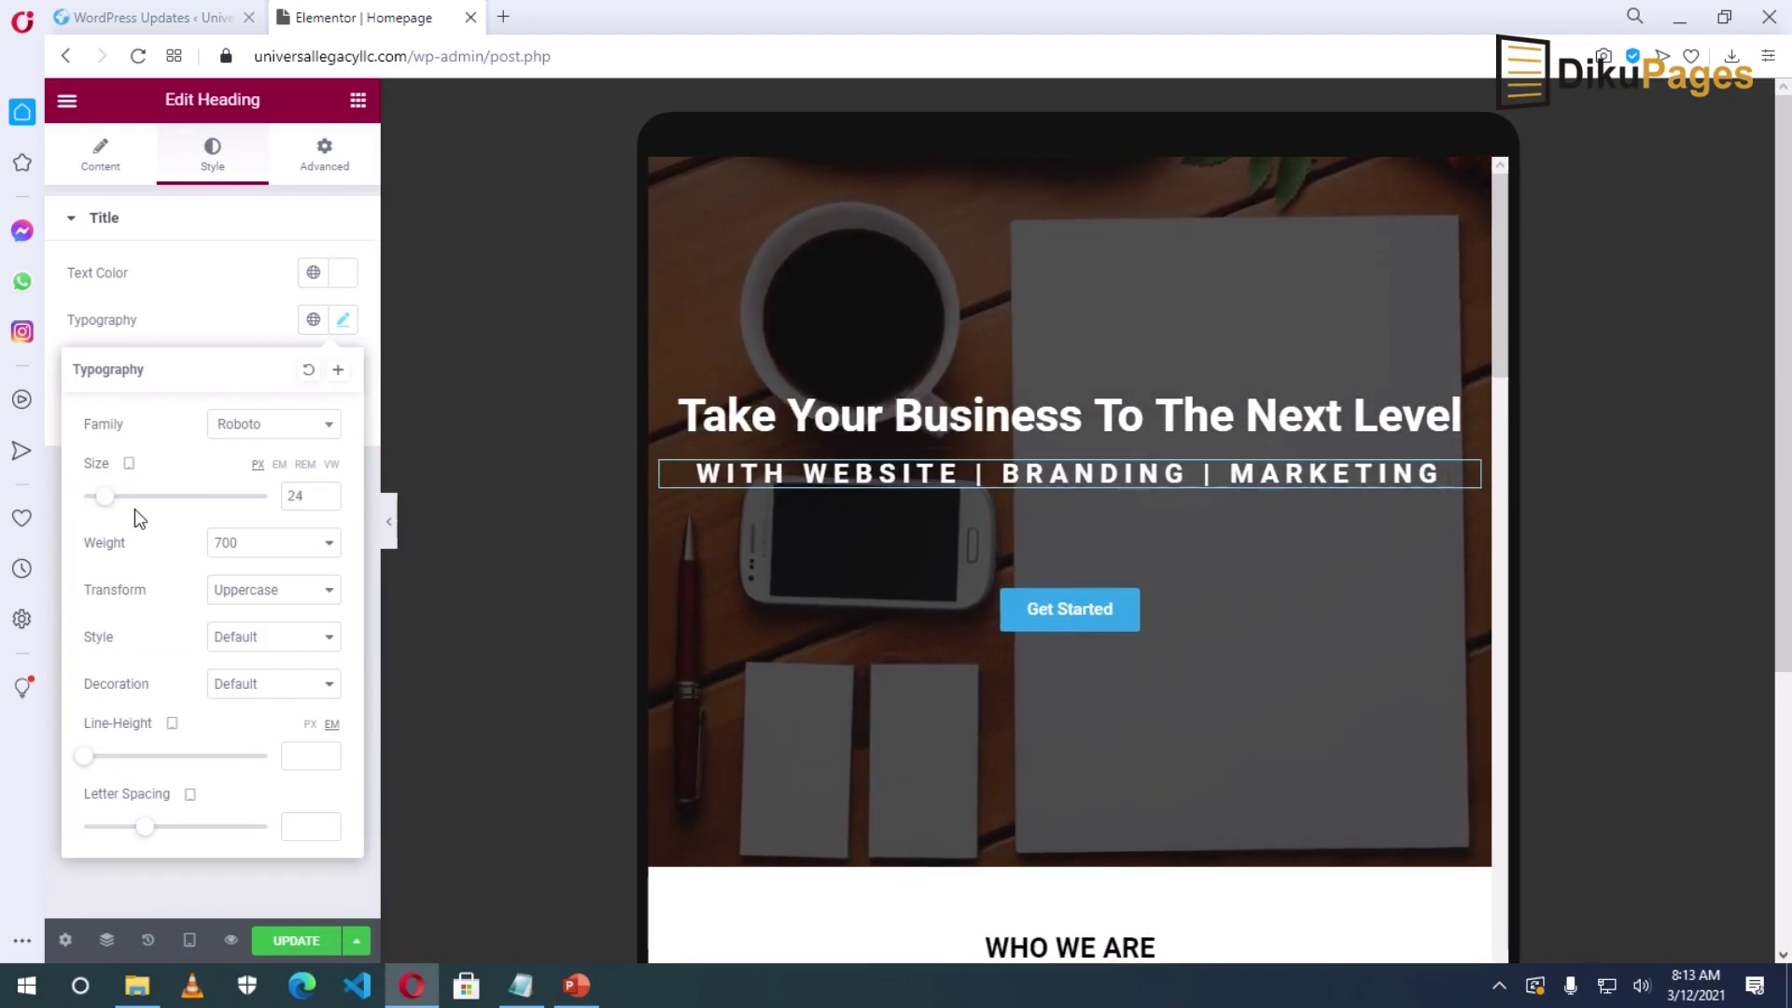
pyautogui.click(327, 503)
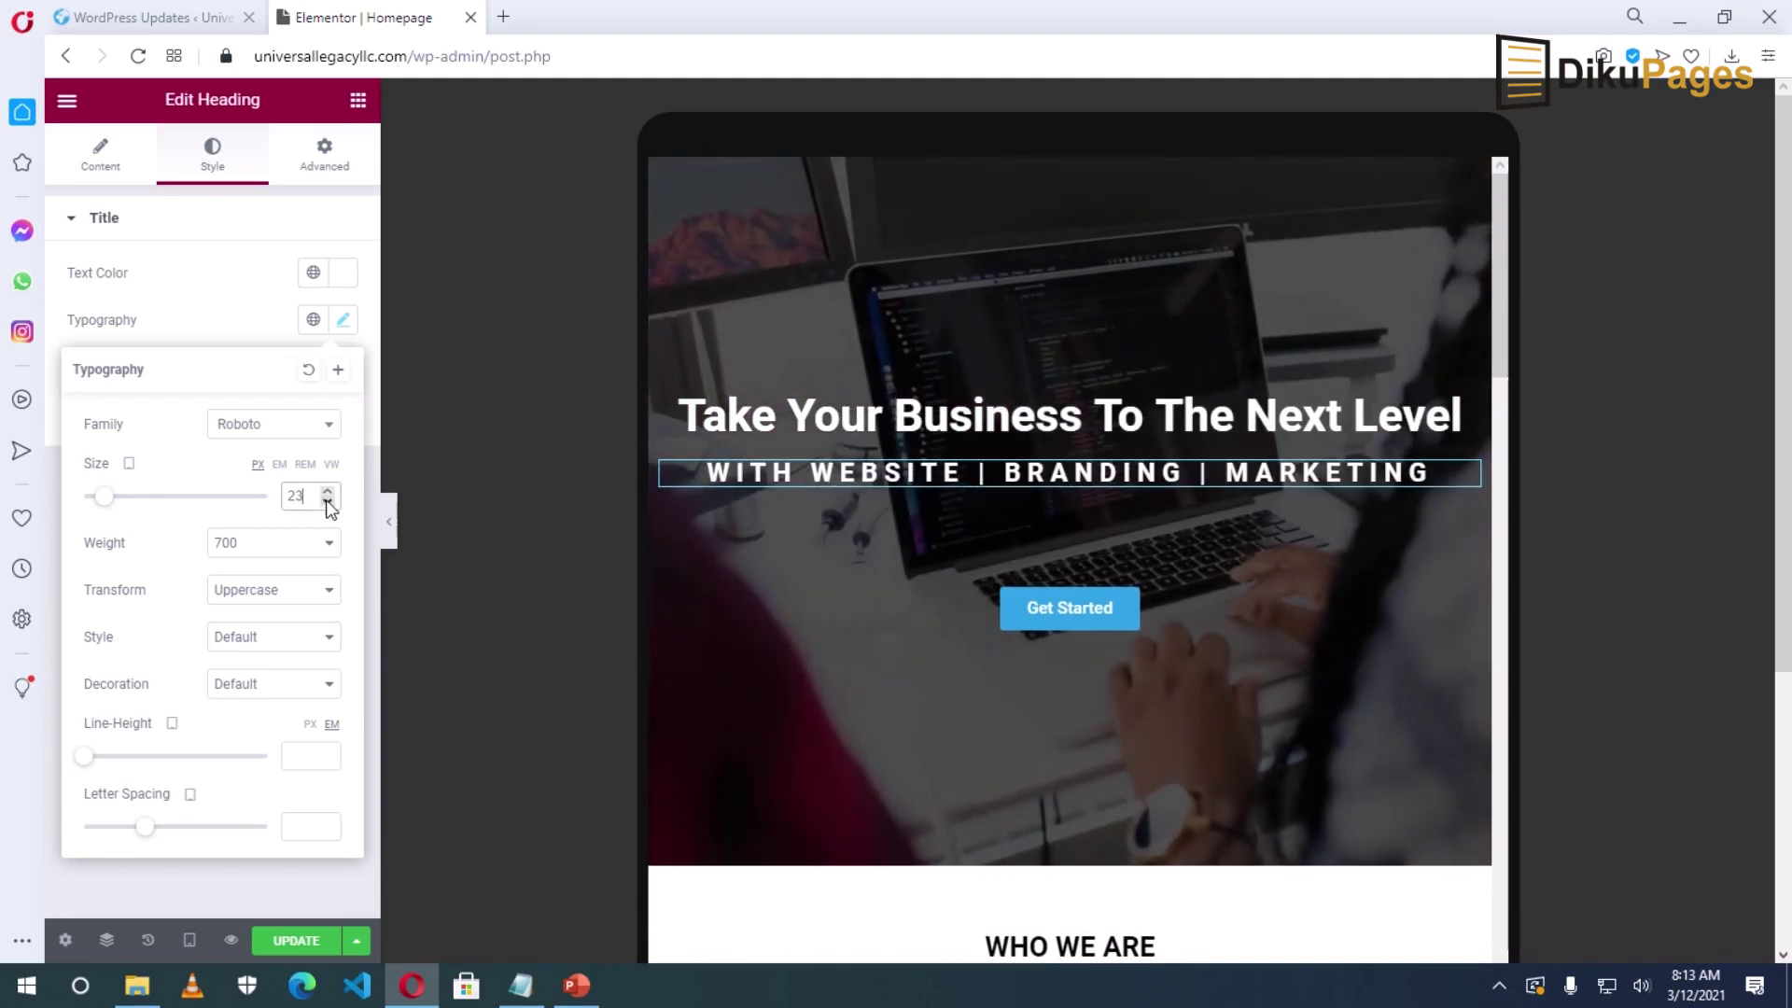
pyautogui.click(328, 503)
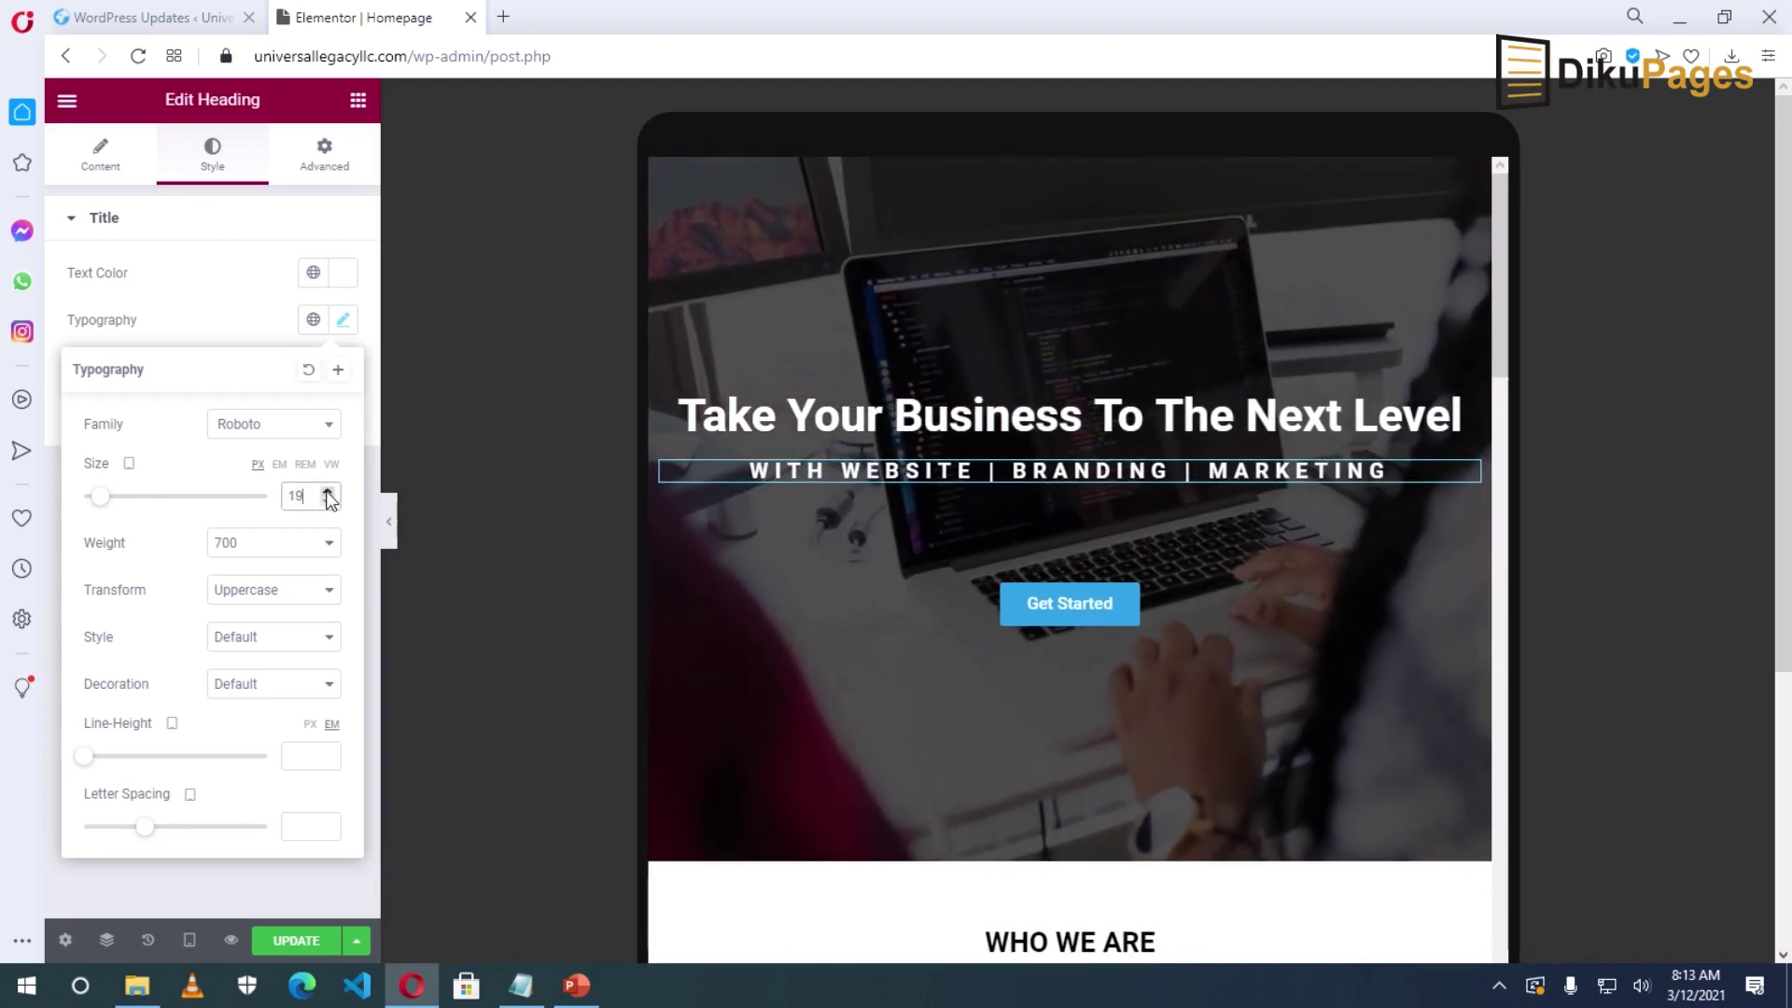
pyautogui.click(327, 492)
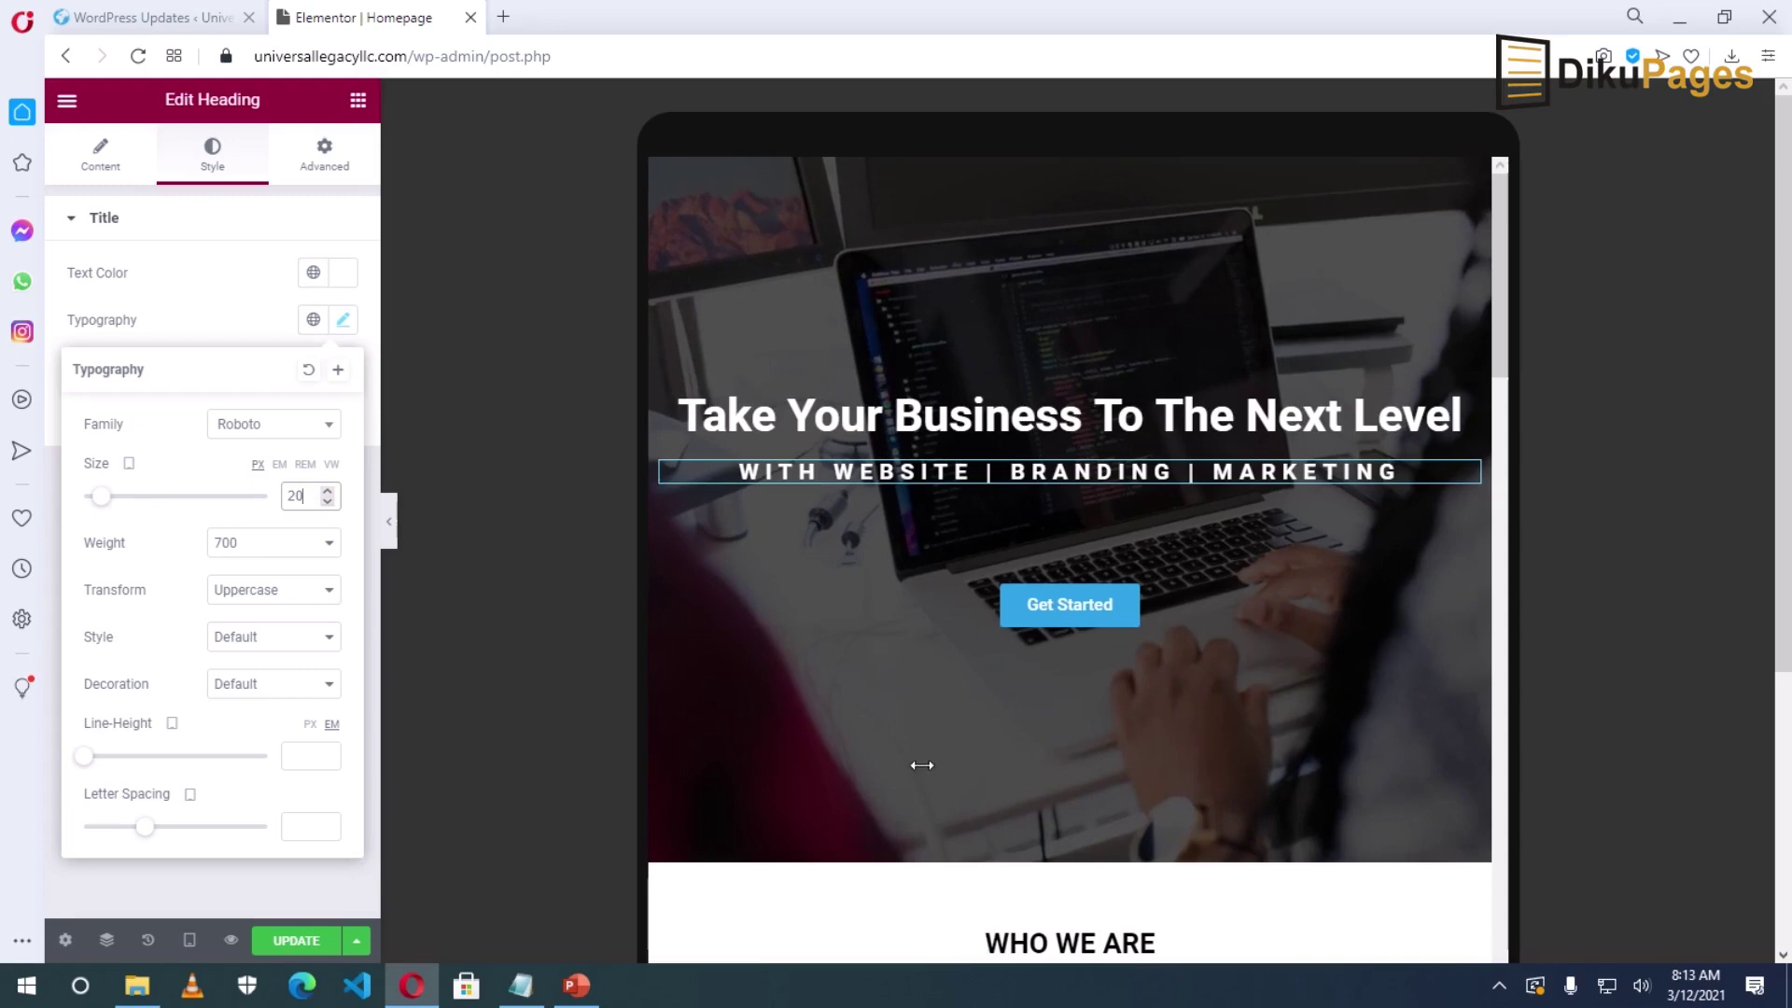
pyautogui.scroll(-5, 1029, 747)
pyautogui.scroll(5, 1029, 748)
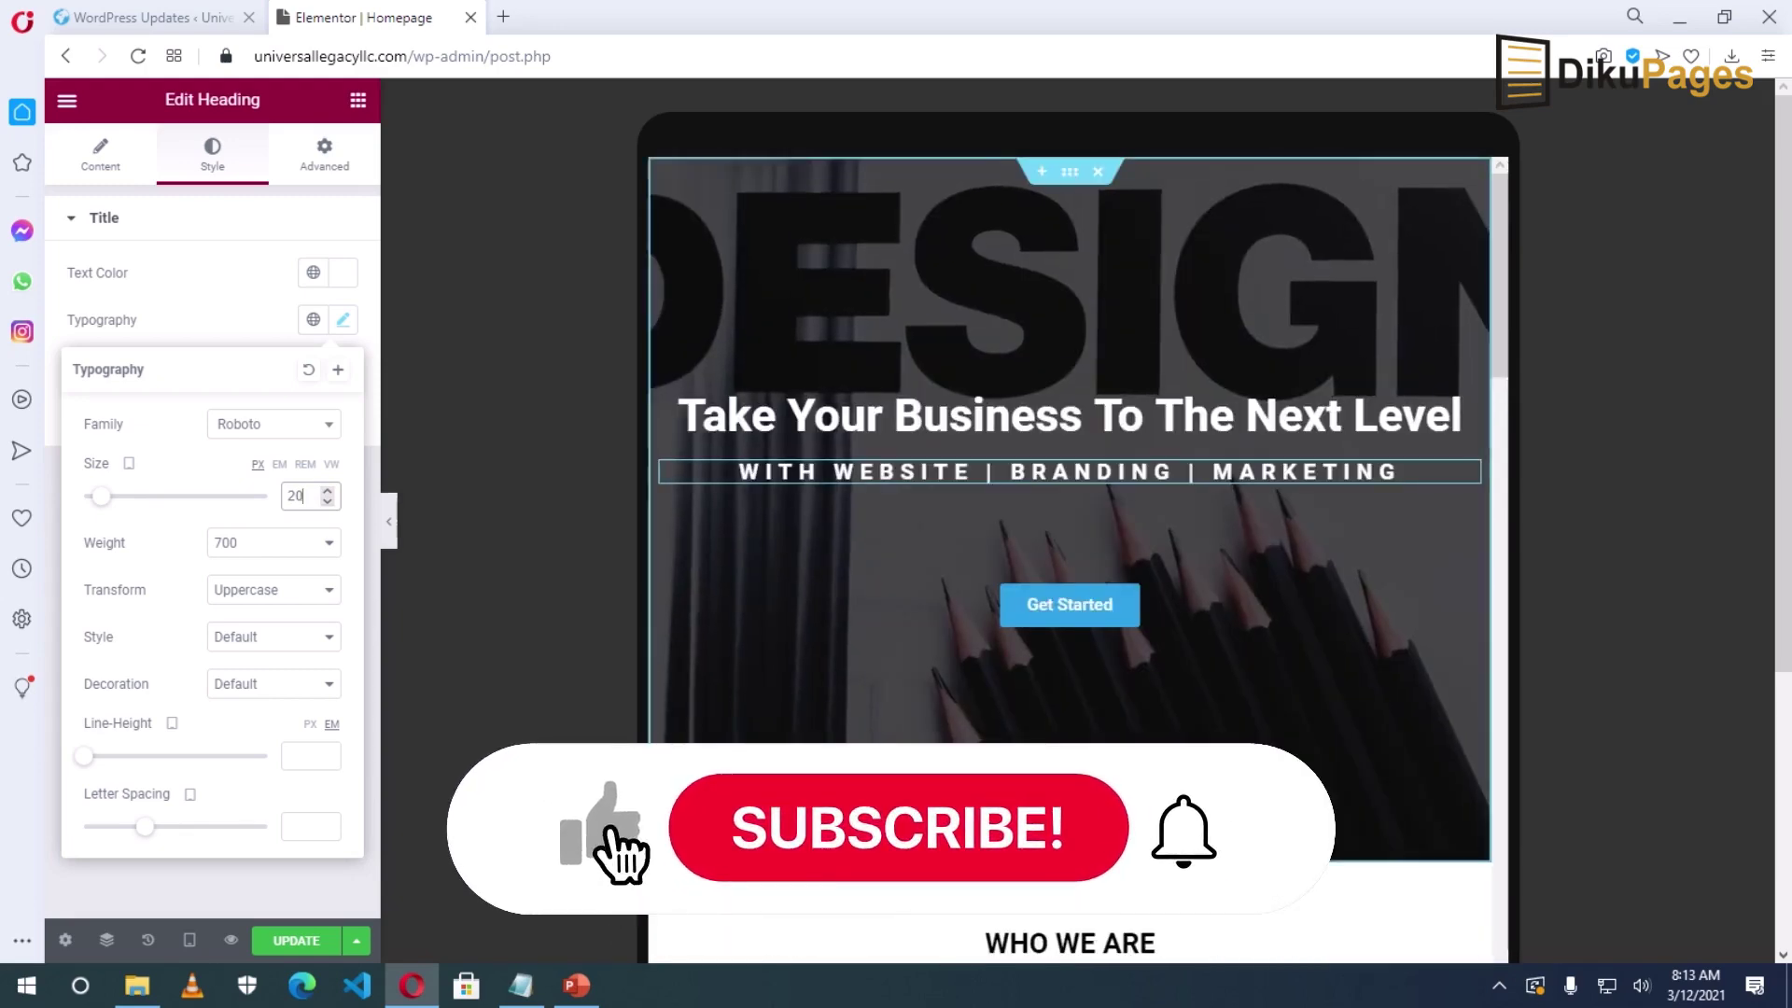
pyautogui.scroll(-5, 1070, 560)
pyautogui.scroll(5, 1070, 560)
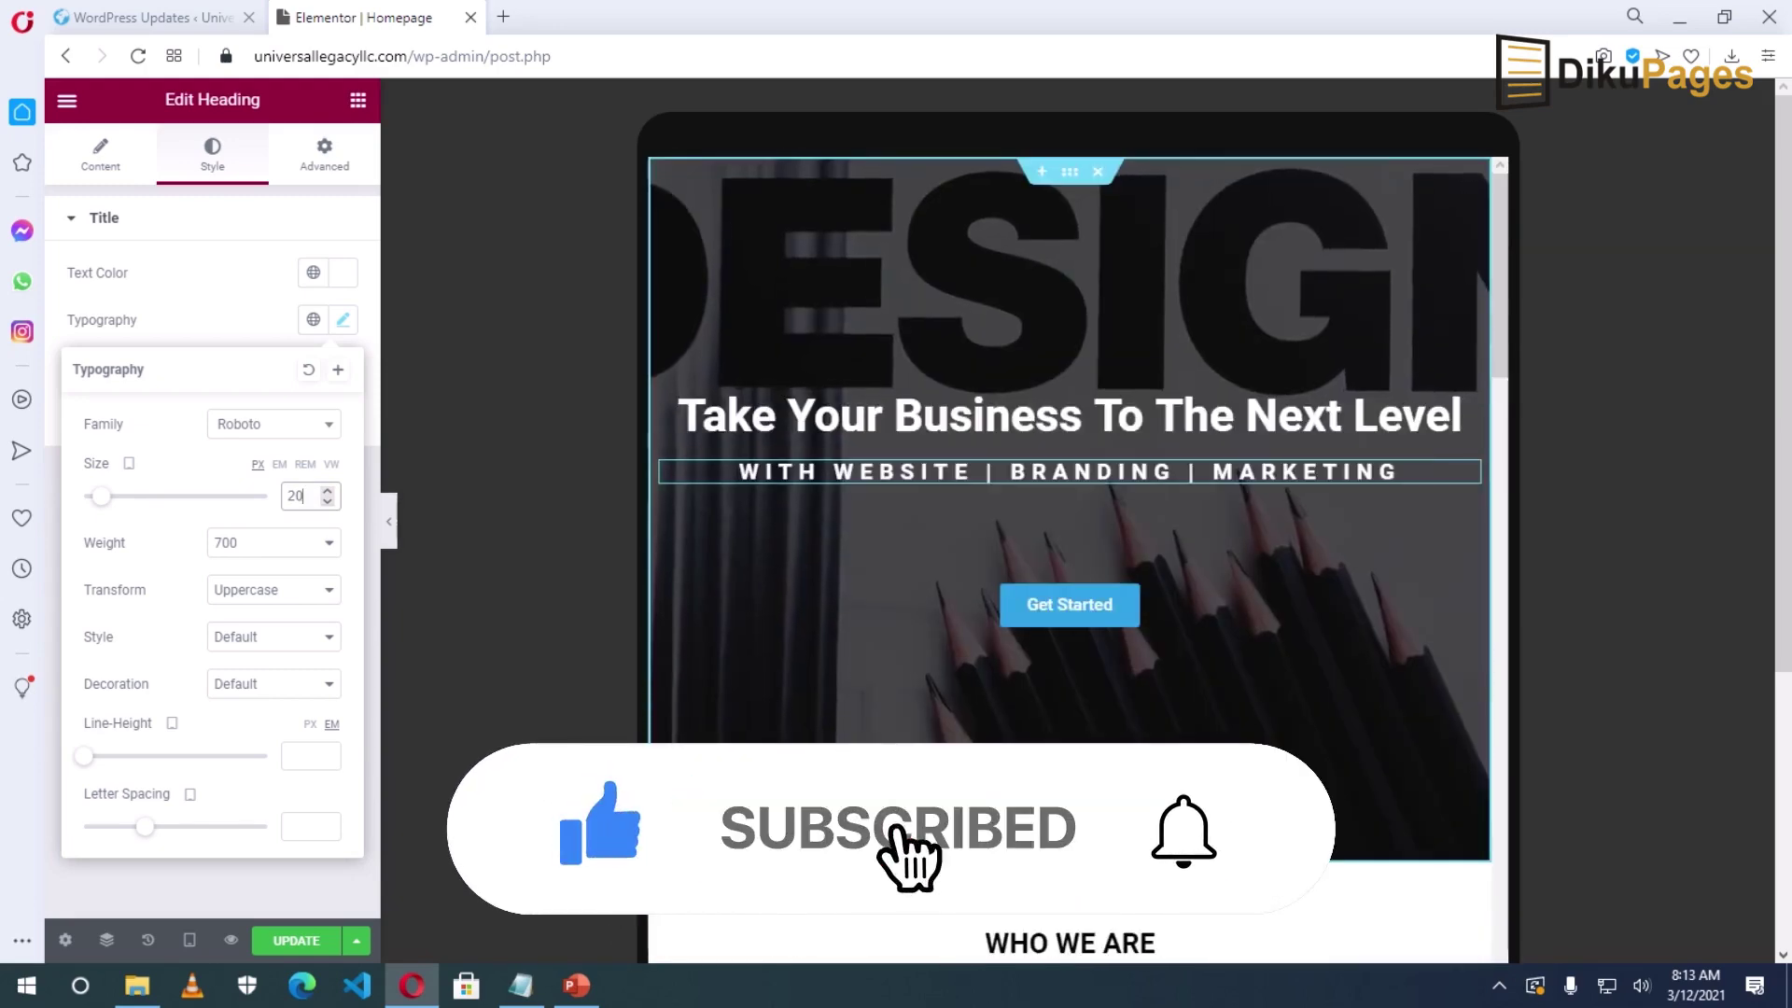
# Update the homepage to save the tablet heading sizes, then bring up the device preview list
pyautogui.click(278, 943)
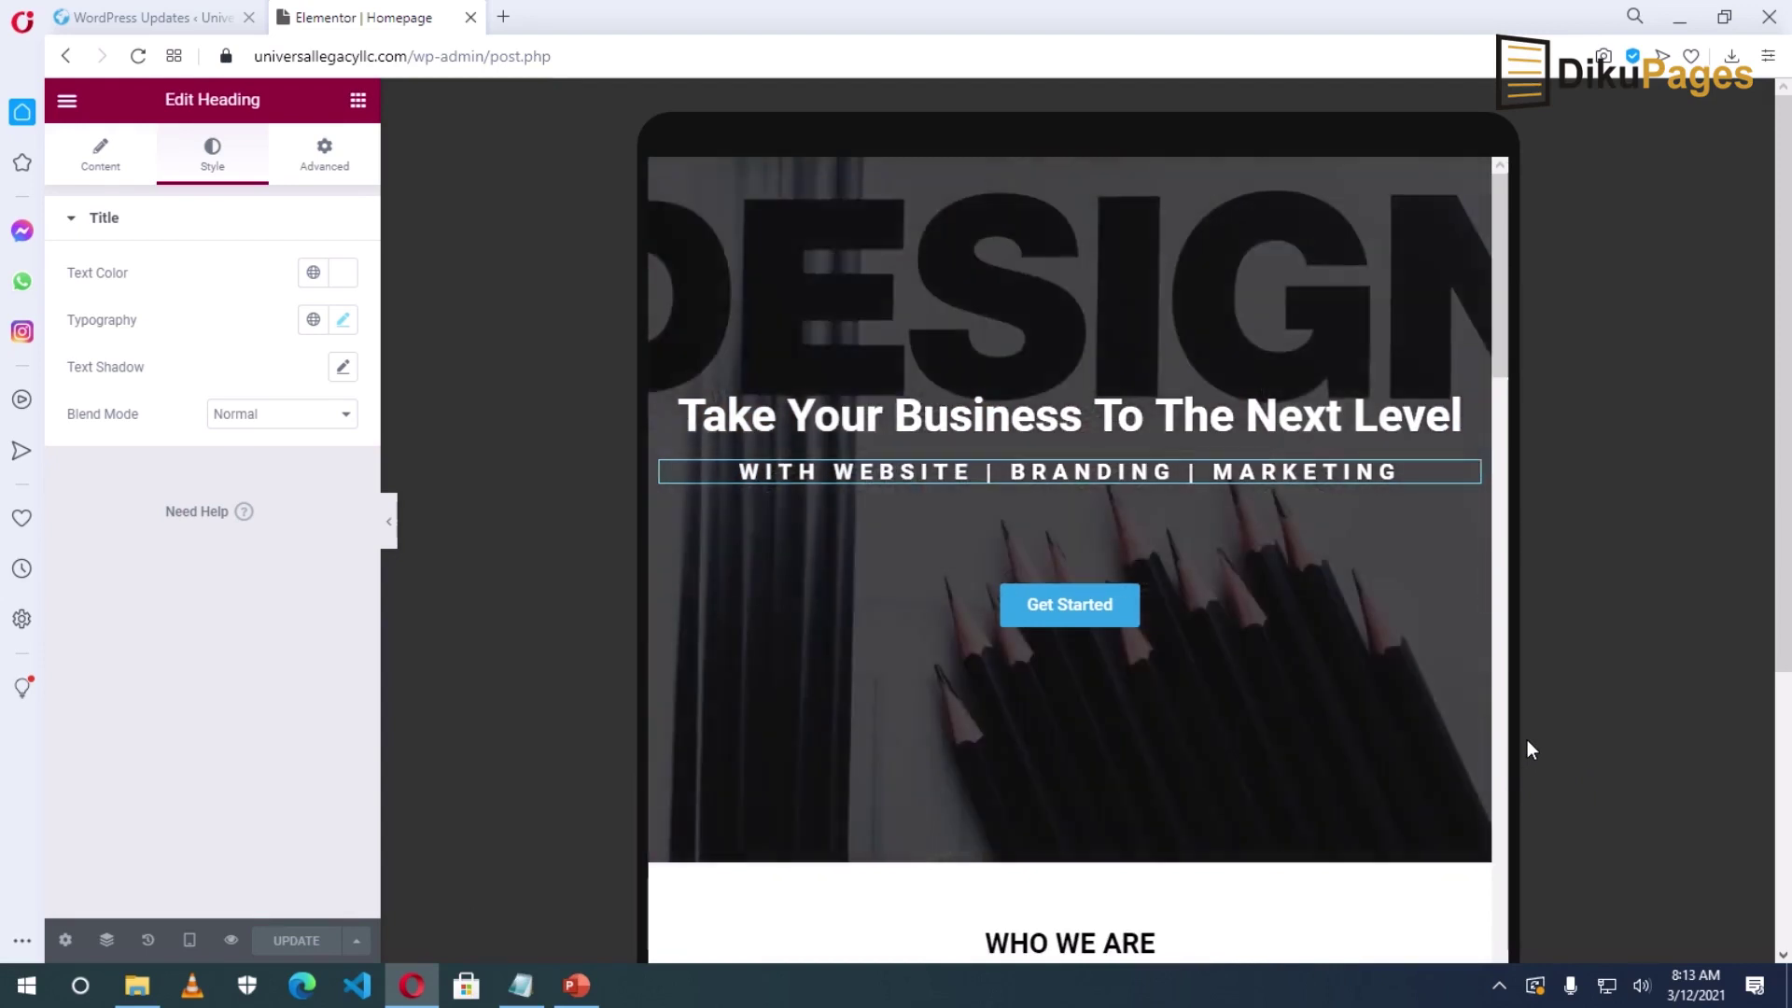
pyautogui.click(189, 941)
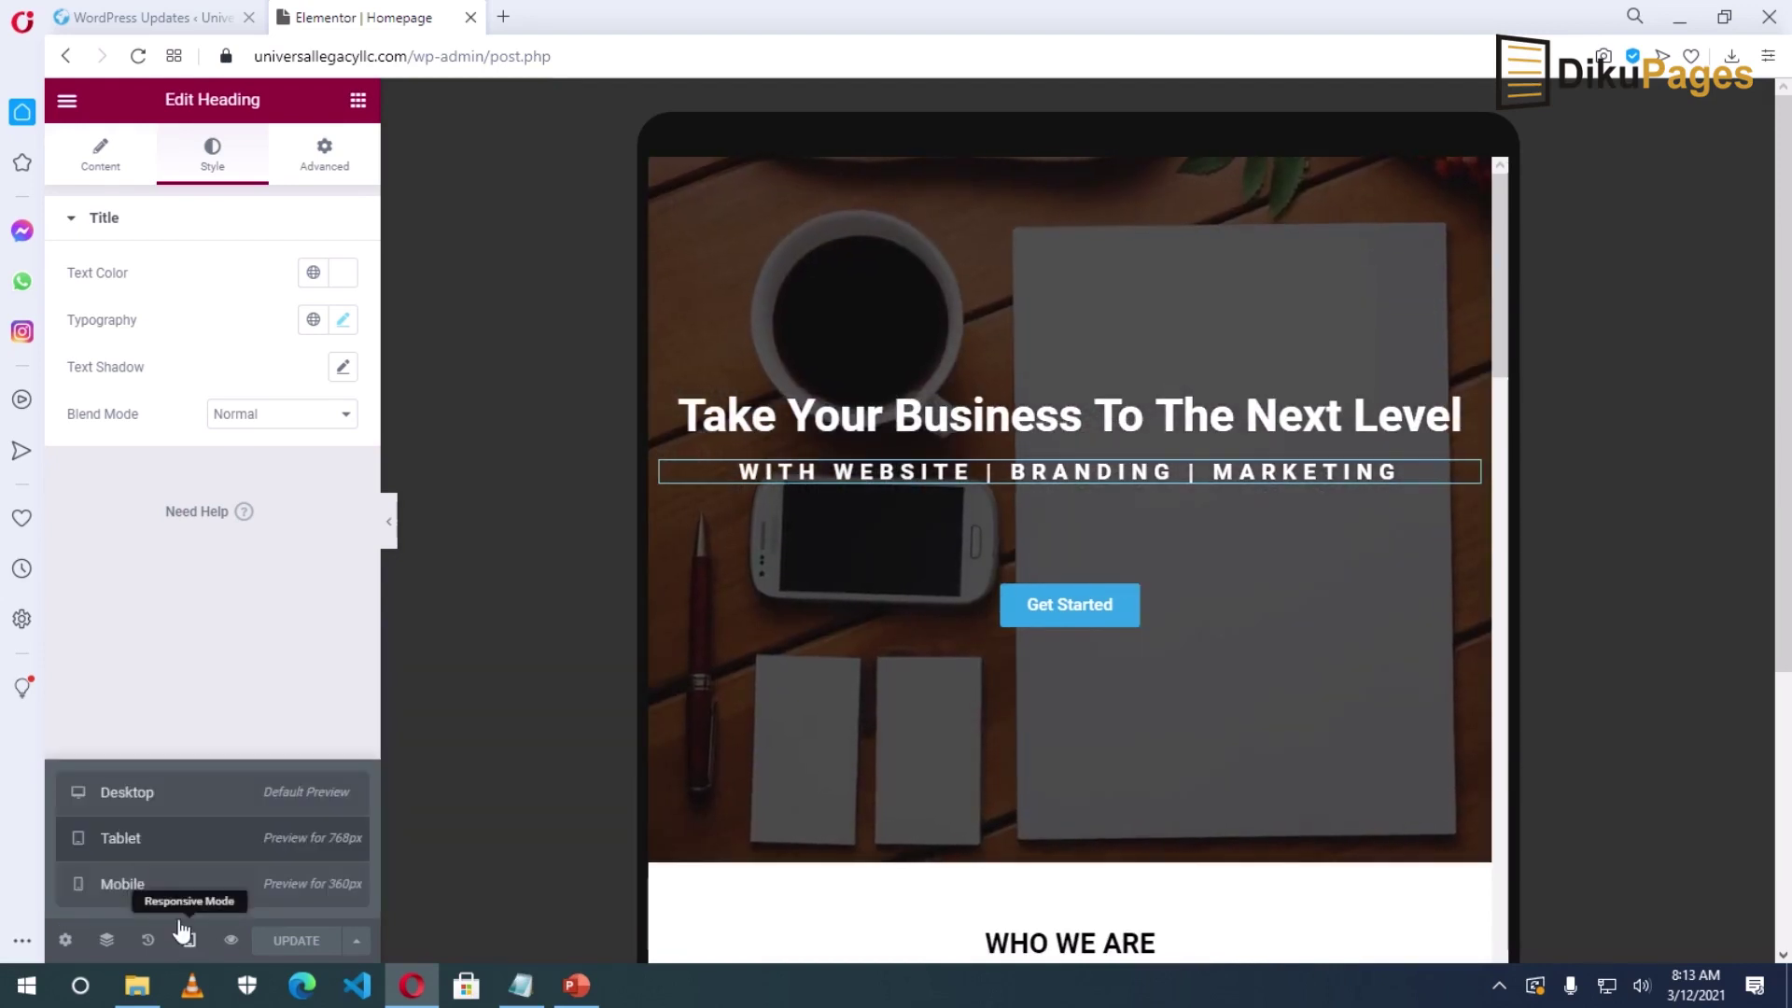